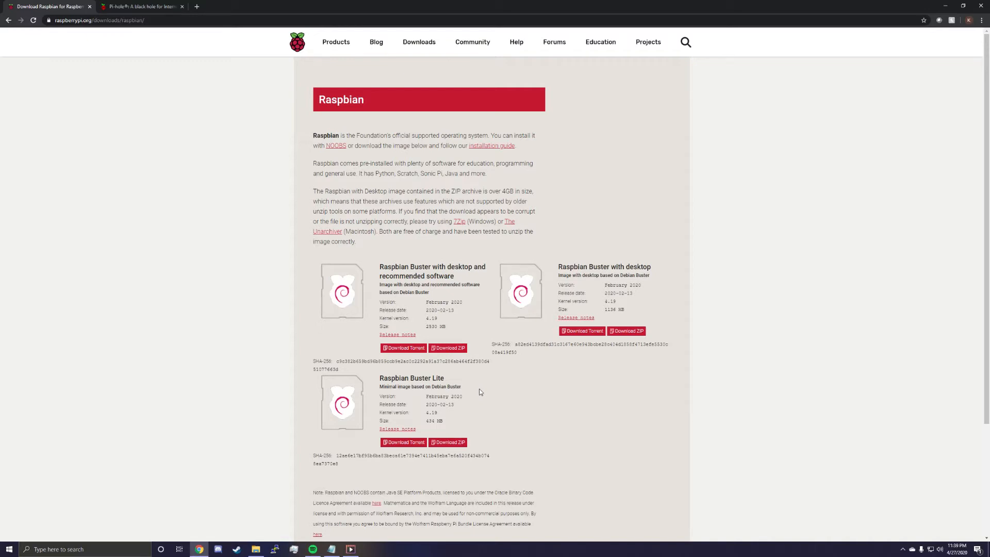
# Open balenaEtcher and load the 2020-02-13-raspbian-buster-lite.zip image from the Downloads folder.
pyautogui.moveTo(379, 378); pyautogui.dragTo(412, 388)
pyautogui.click(120, 547)
pyautogui.write('bal')
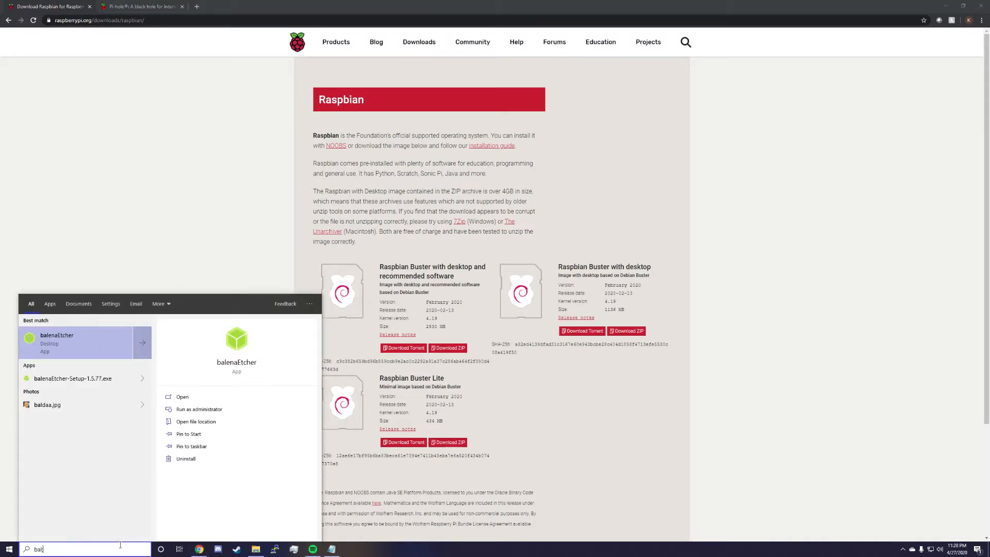
pyautogui.press('Return')
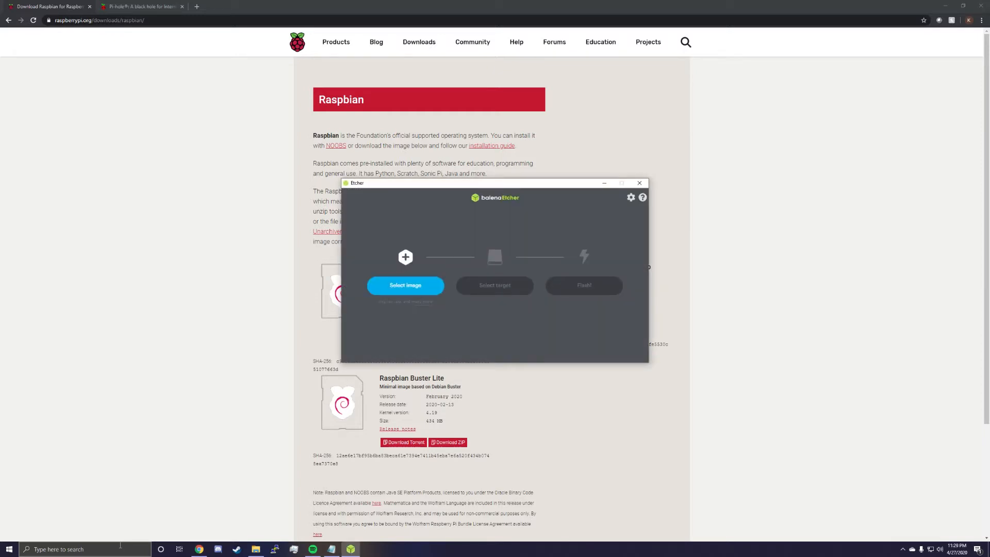
pyautogui.click(405, 285)
pyautogui.click(466, 442)
pyautogui.click(716, 527)
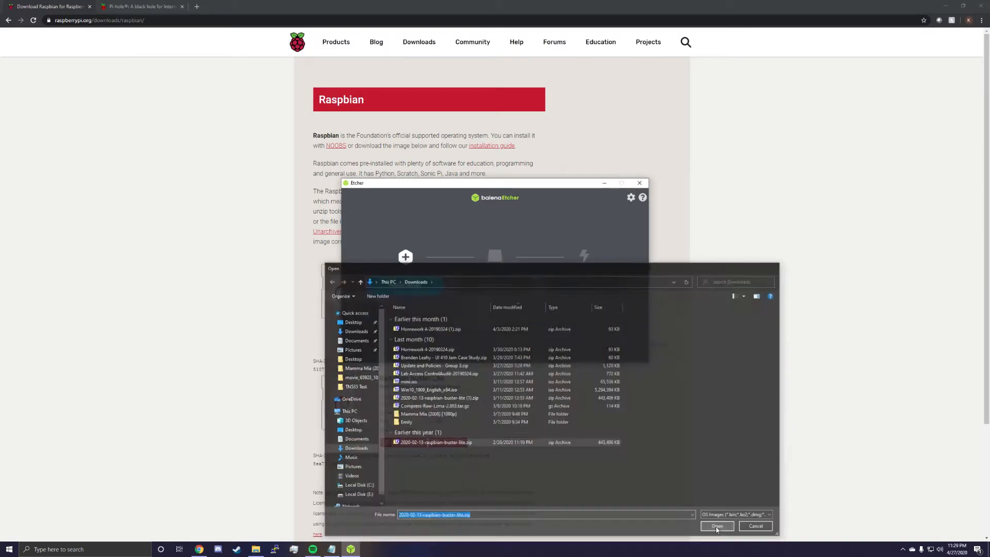
# View the available target drives in balenaEtcher, then close it without flashing.
pyautogui.click(504, 290)
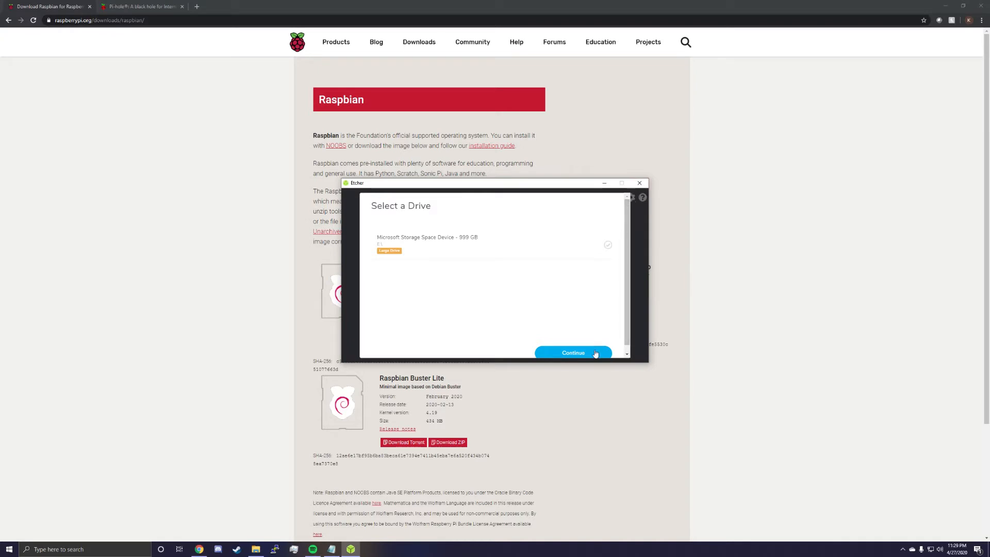
pyautogui.click(556, 353)
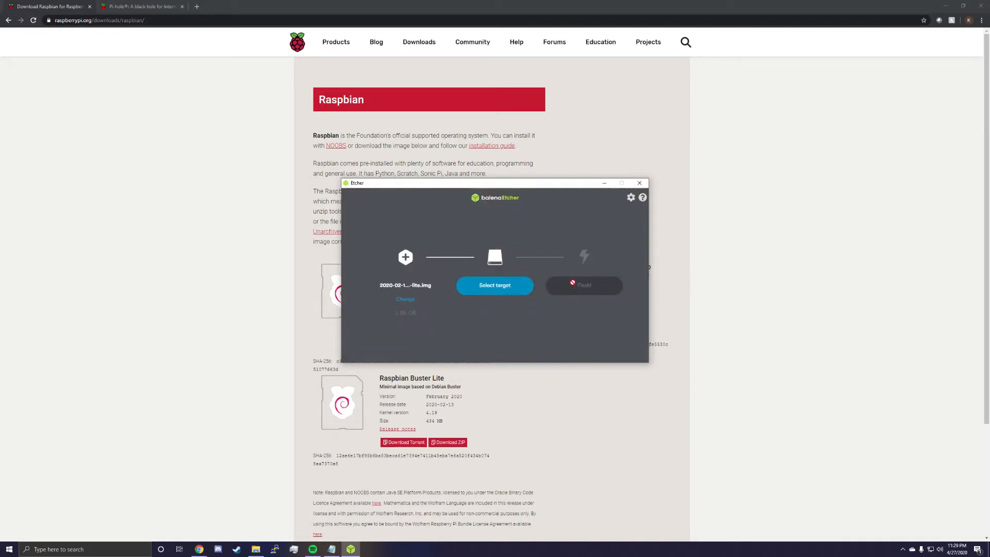
pyautogui.click(639, 183)
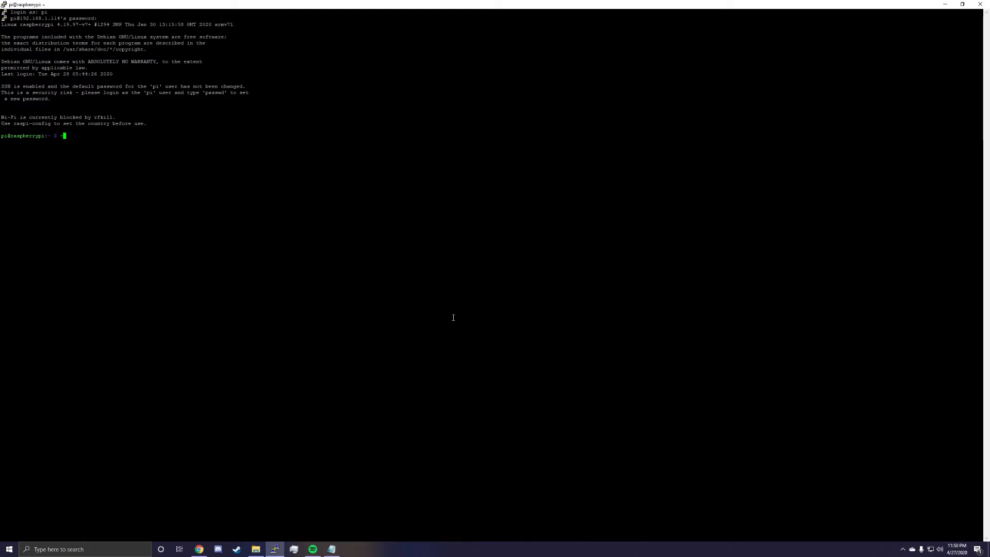
pyautogui.write('pi raspber')
pyautogui.press('BackSpace')
pyautogui.press('BackSpace')
pyautogui.press('BackSpace')
pyautogui.press('BackSpace')
pyautogui.press('BackSpace')
pyautogui.press('BackSpace')
pyautogui.press('BackSpace')
pyautogui.press('BackSpace')
pyautogui.press('BackSpace')
pyautogui.press('BackSpace')
pyautogui.press('BackSpace')
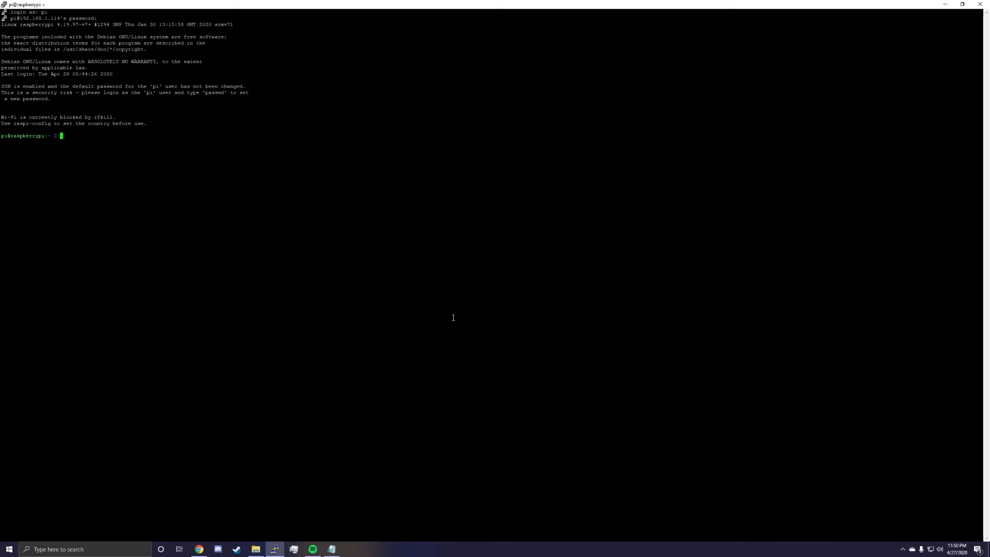
# Launch the Raspberry Pi configuration tool with sudo raspi-config.
pyautogui.write('sudo ra')
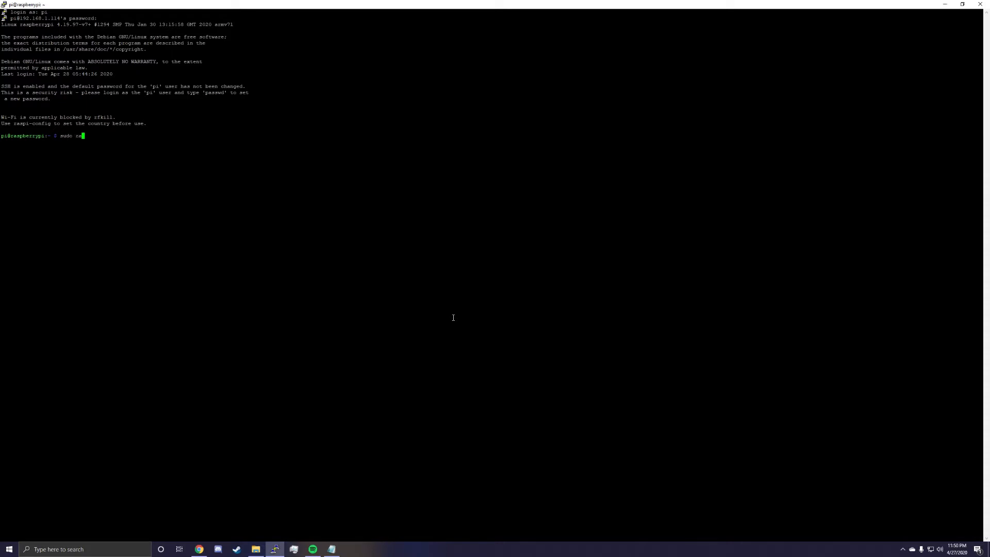
pyautogui.write('spi-config')
pyautogui.press('Return')
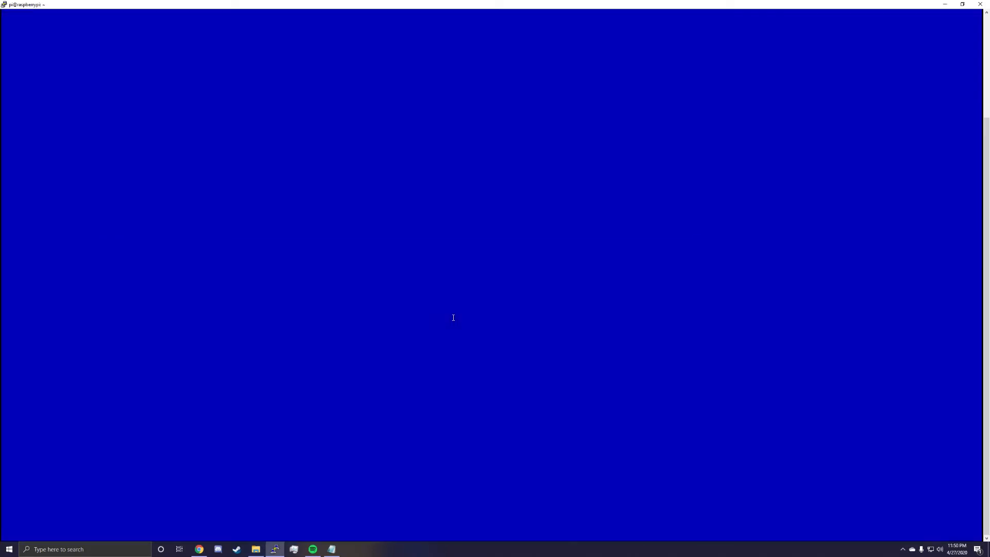
# Enable the SSH server in the Interfacing Options and finish the configuration tool.
pyautogui.press('Down')
pyautogui.press('Down')
pyautogui.press('Down')
pyautogui.press('Down')
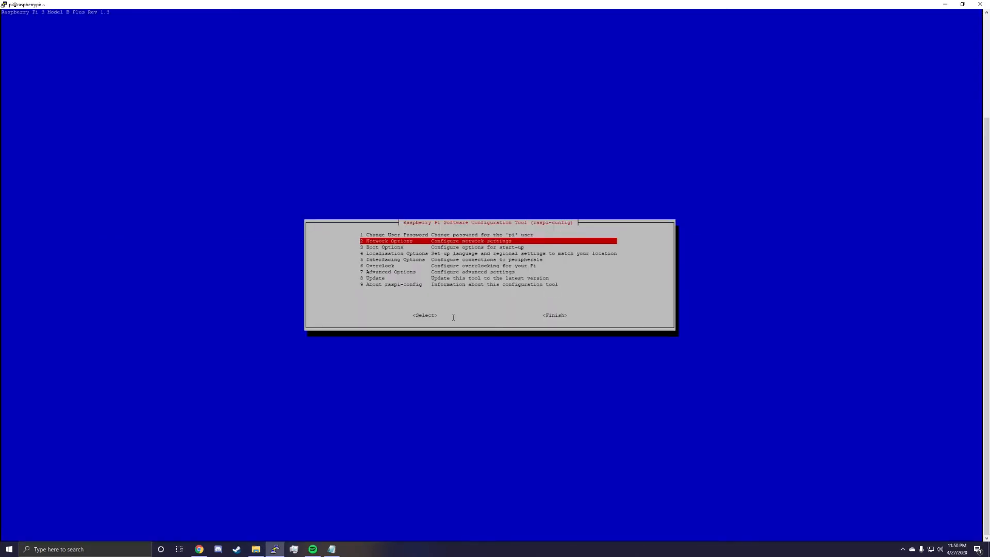
pyautogui.press('Return')
pyautogui.press('Down')
pyautogui.press('Return')
pyautogui.press('Return')
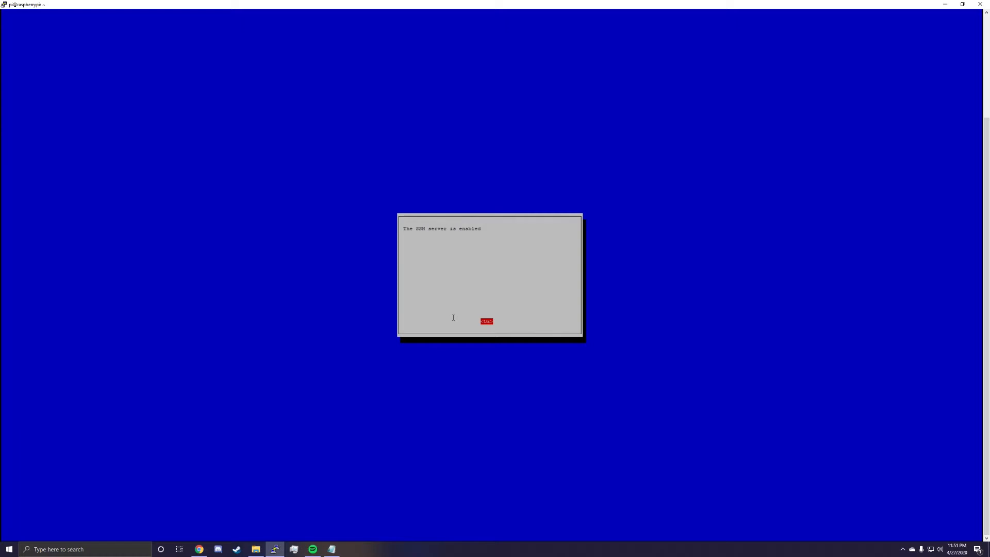
pyautogui.press('Return')
pyautogui.press('Down')
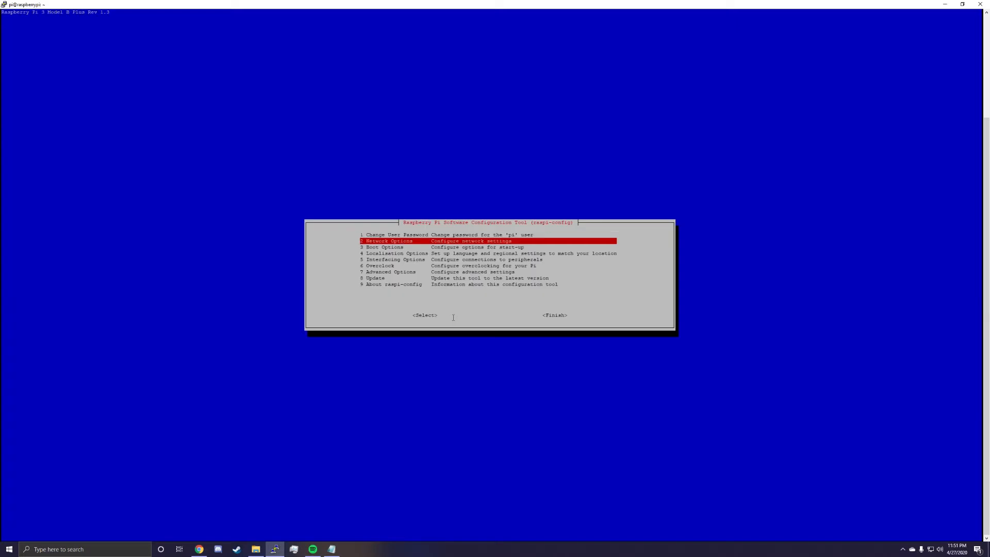
pyautogui.press('Tab')
pyautogui.press('Return')
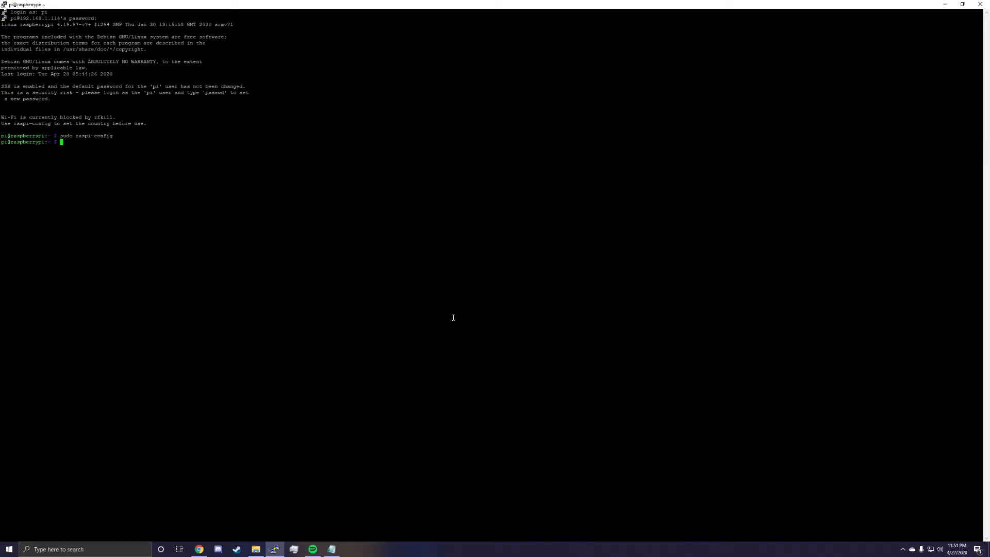
# Run ifconfig and highlight the inet address of the eth0 interface.
pyautogui.write('ifconfig')
pyautogui.press('Return')
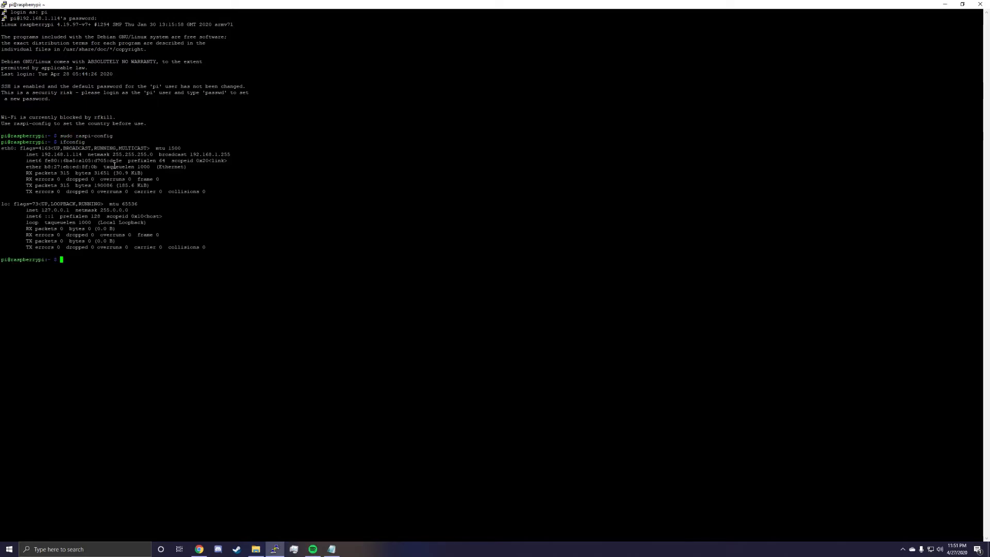
pyautogui.moveTo(38, 155); pyautogui.dragTo(81, 156)
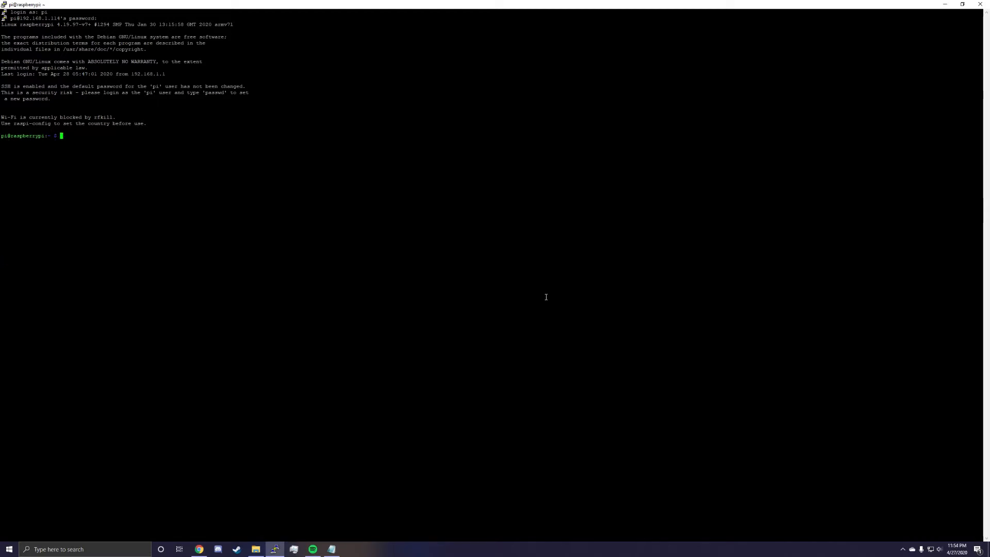
# Run sudo apt-get update && sudo apt-get upgrade and agree to continue with the package upgrade.
pyautogui.write('sudo apt-ge')
pyautogui.press('BackSpace')
pyautogui.press('BackSpace')
pyautogui.press('BackSpace')
pyautogui.press('BackSpace')
pyautogui.write('pt-get update && sudo apt-get upgrade')
pyautogui.press('Return')
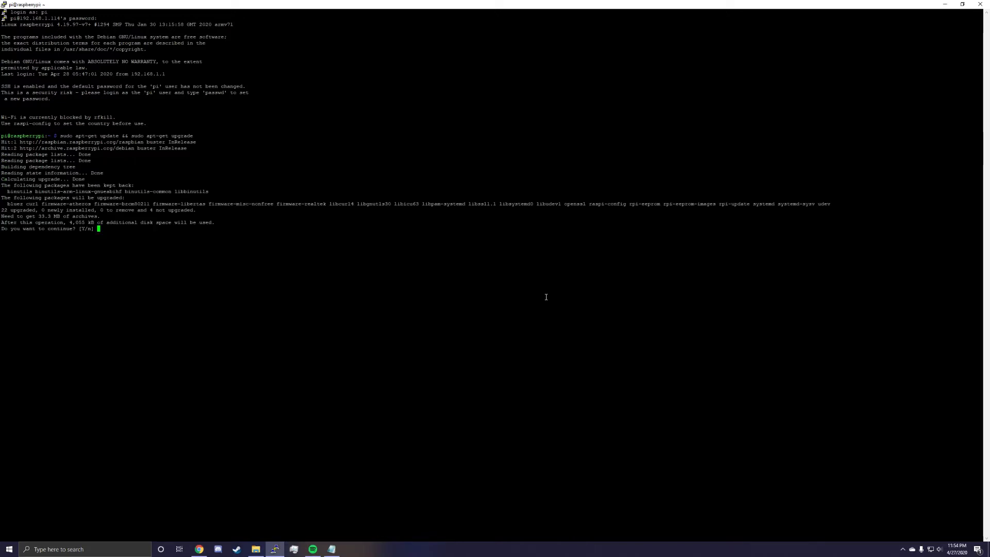
pyautogui.write('y')
pyautogui.press('Return')
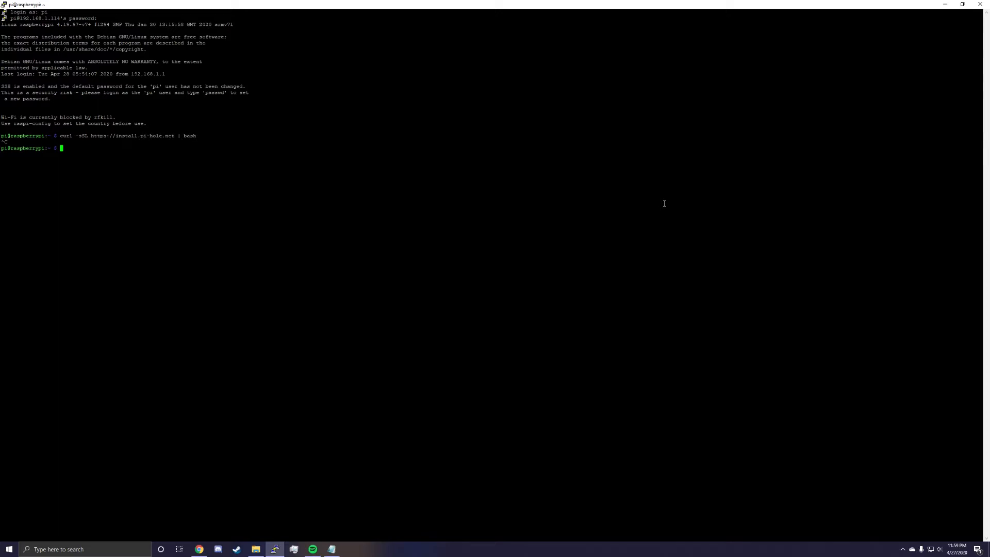
pyautogui.tripleClick(206, 136)
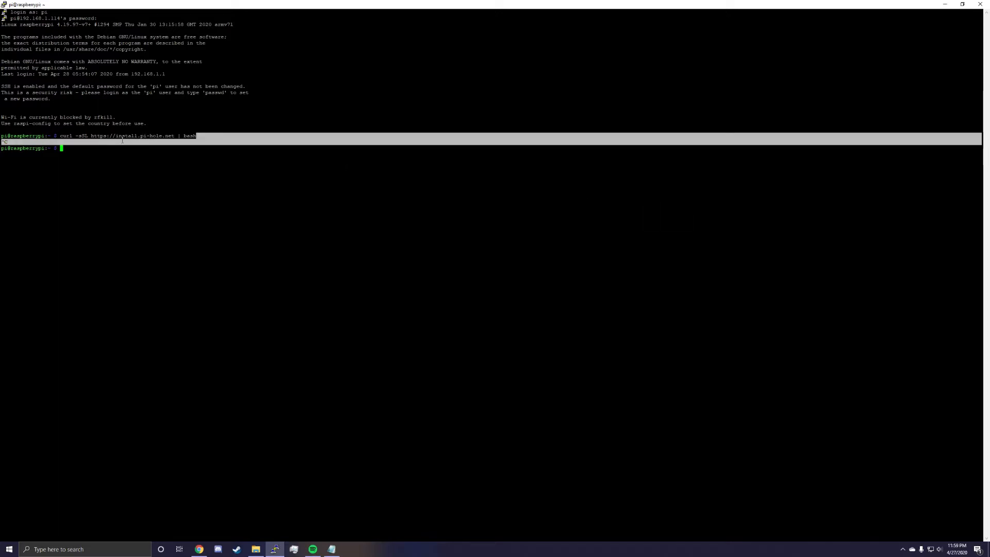
pyautogui.click(120, 149)
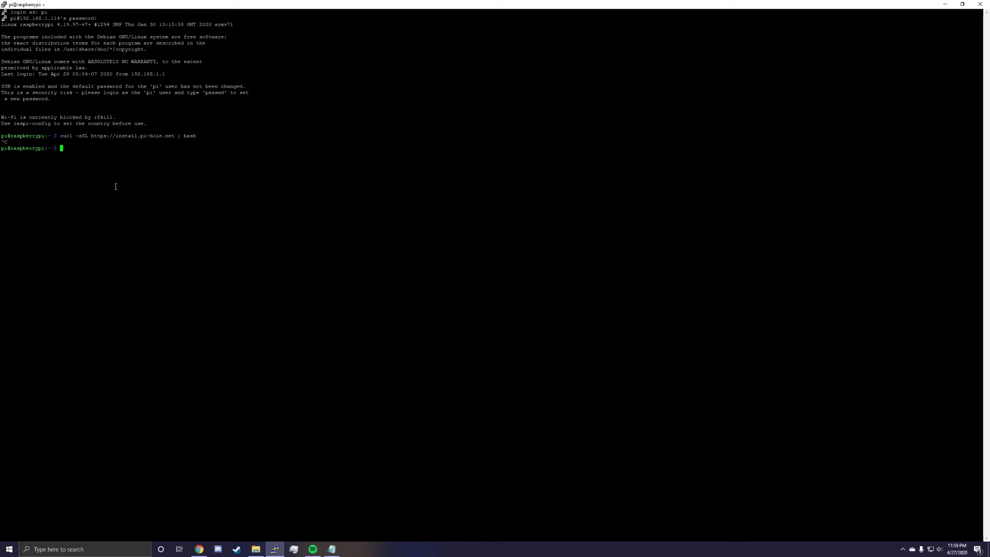
# Create the directory /home/pi/pihole with mkdir and change into it.
pyautogui.write('mkdir ')
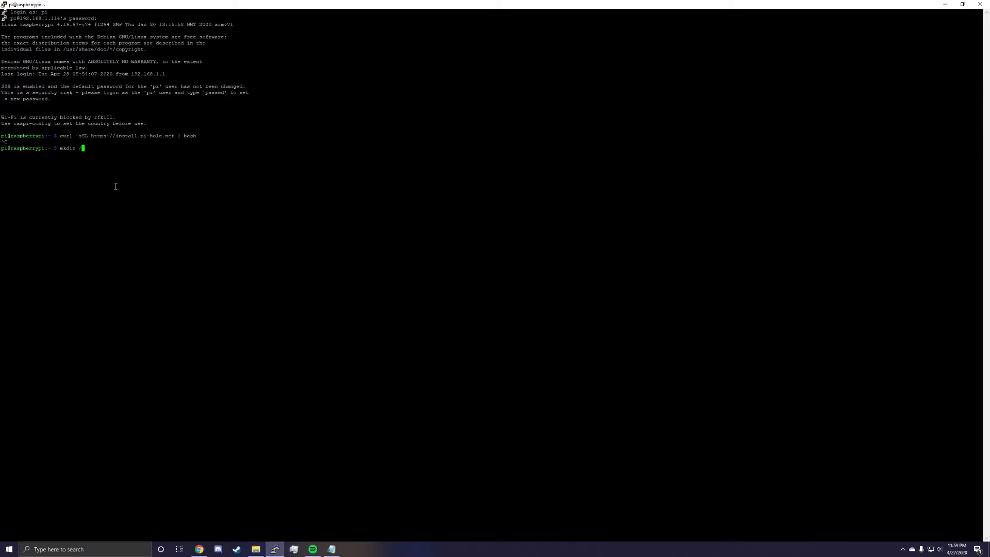
pyautogui.write('/home/pi/pihole')
pyautogui.press('Return')
pyautogui.write('cd /hoe')
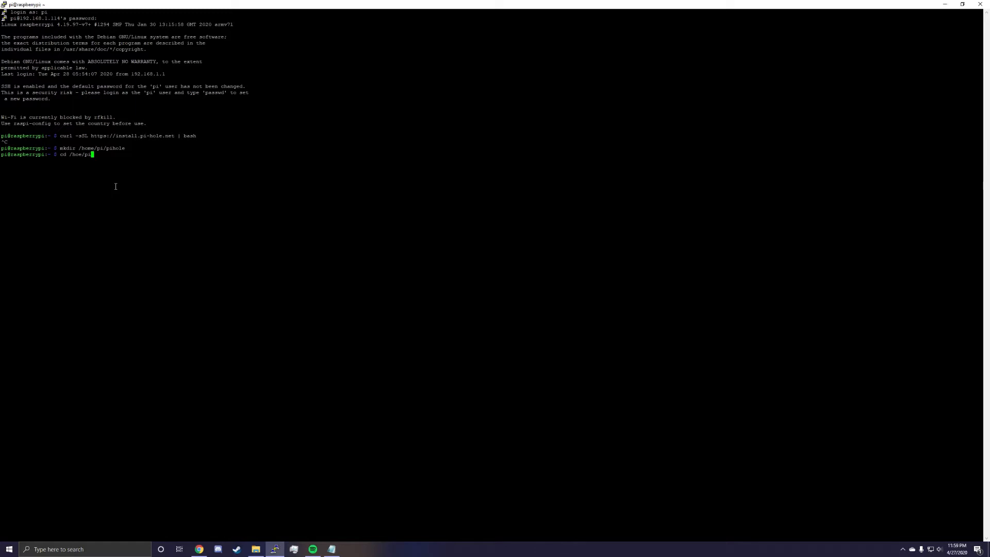
pyautogui.press('BackSpace')
pyautogui.write('me/')
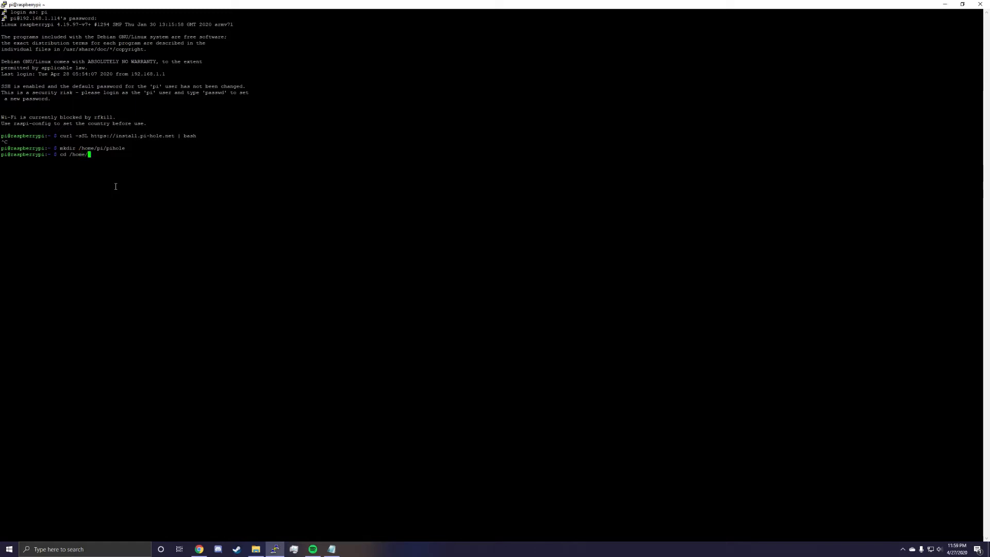
pyautogui.write('pi/pihole')
pyautogui.press('Return')
pyautogui.hotkey('alt', 'Tab')
pyautogui.rightClick(601, 309)
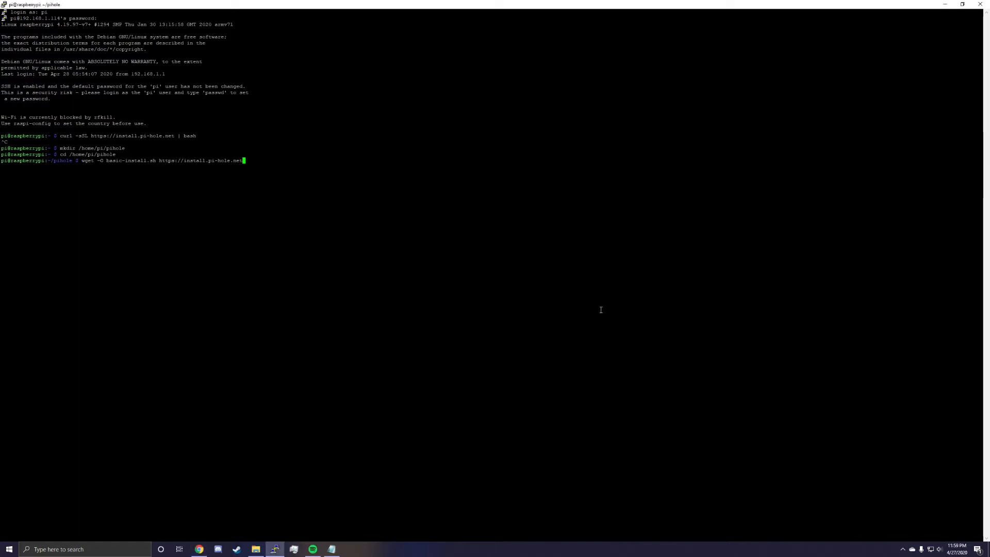
pyautogui.press('Return')
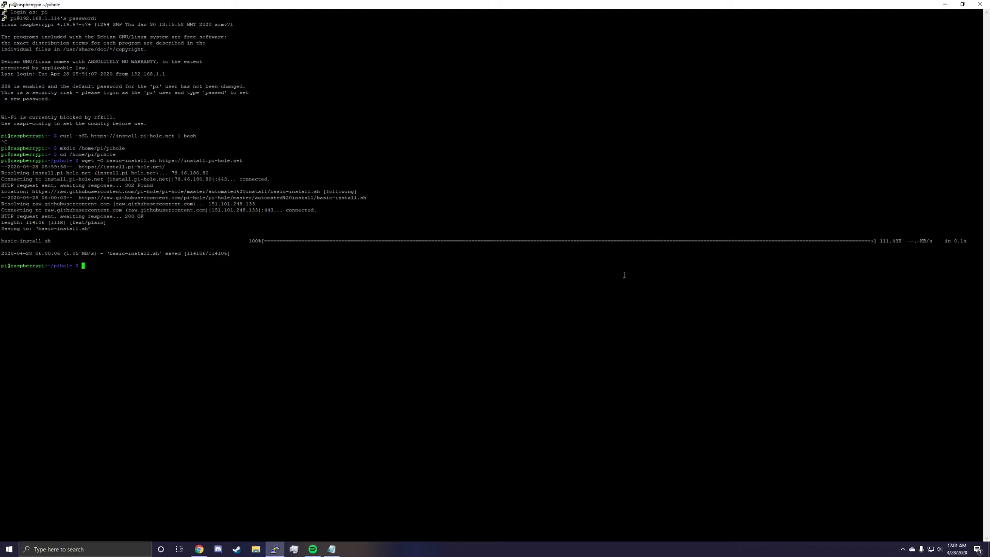
# View the contents of basic-install.sh in nano with sudo, then exit the editor without changes.
pyautogui.write('sudo nano basic-ins')
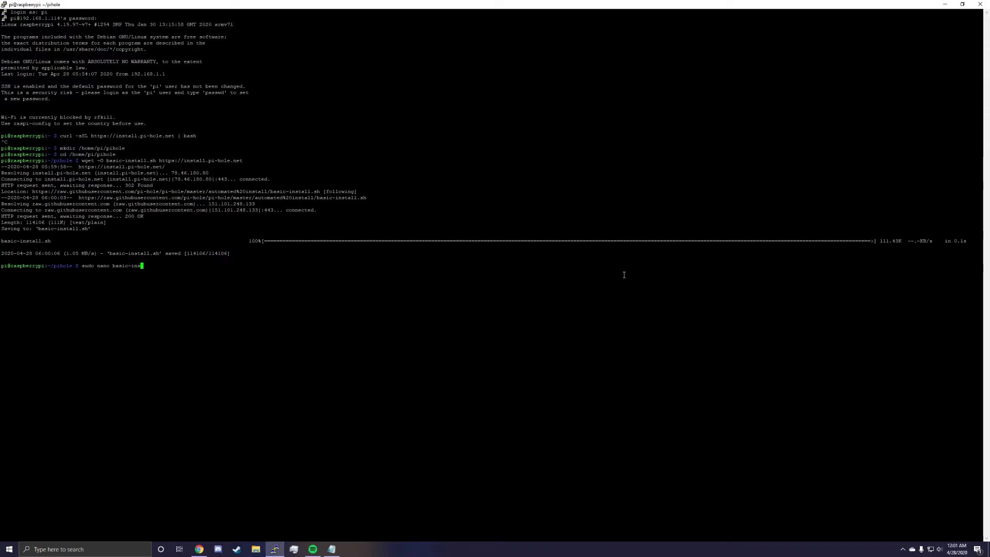
pyautogui.write('tall.sh')
pyautogui.press('Return')
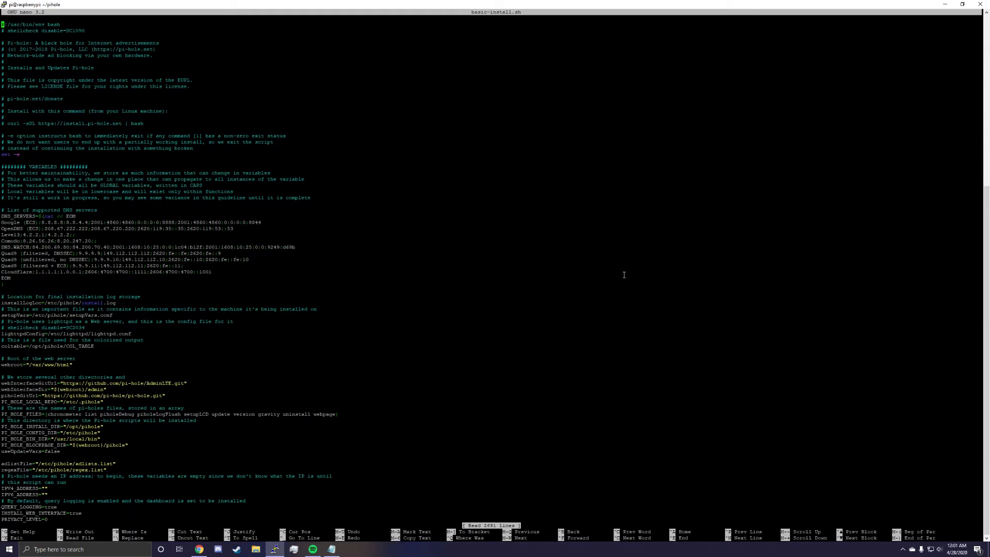
pyautogui.hotkey('ctrl', 'c')
pyautogui.hotkey('ctrl', 'x')
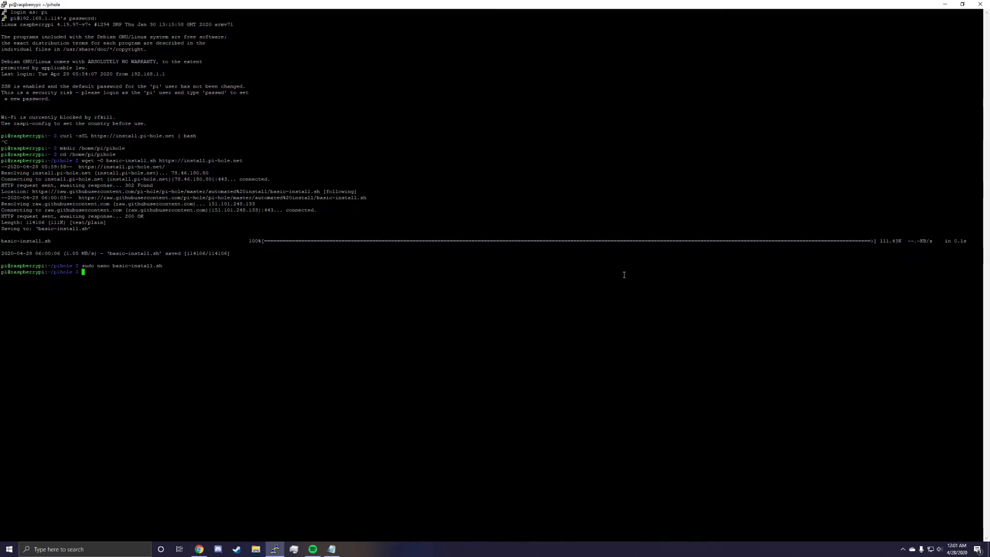
# Start the Pi-hole installer with sudo bash basic-install.sh.
pyautogui.write('sudo bash basic')
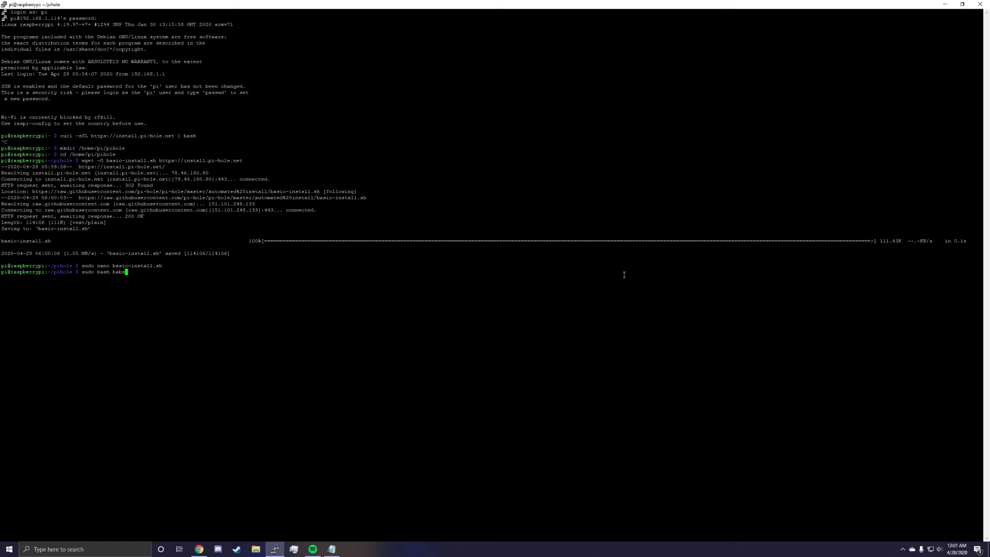
pyautogui.write('-install.sh')
pyautogui.press('Return')
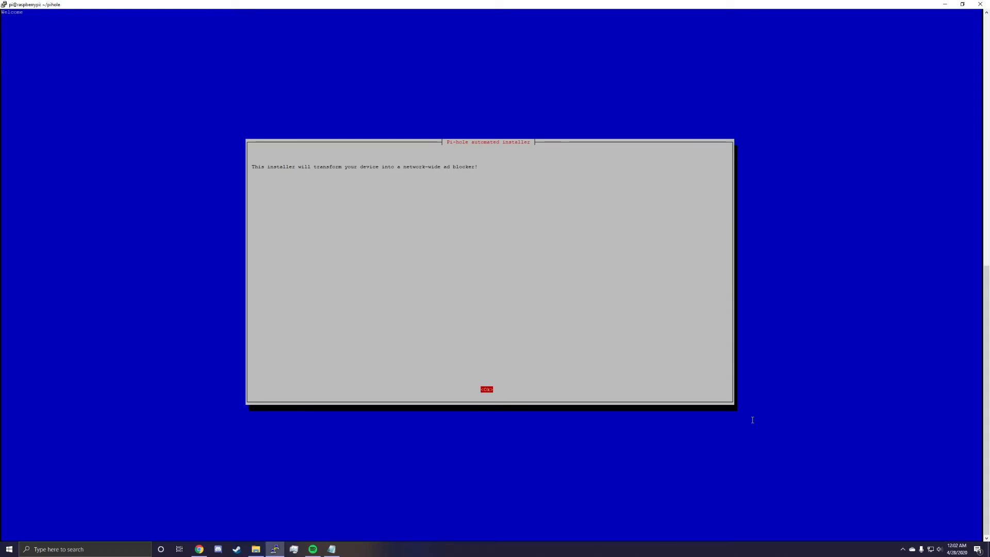
# Accept the Pi-hole installer's welcome, donation and static IP notices.
pyautogui.press('Return')
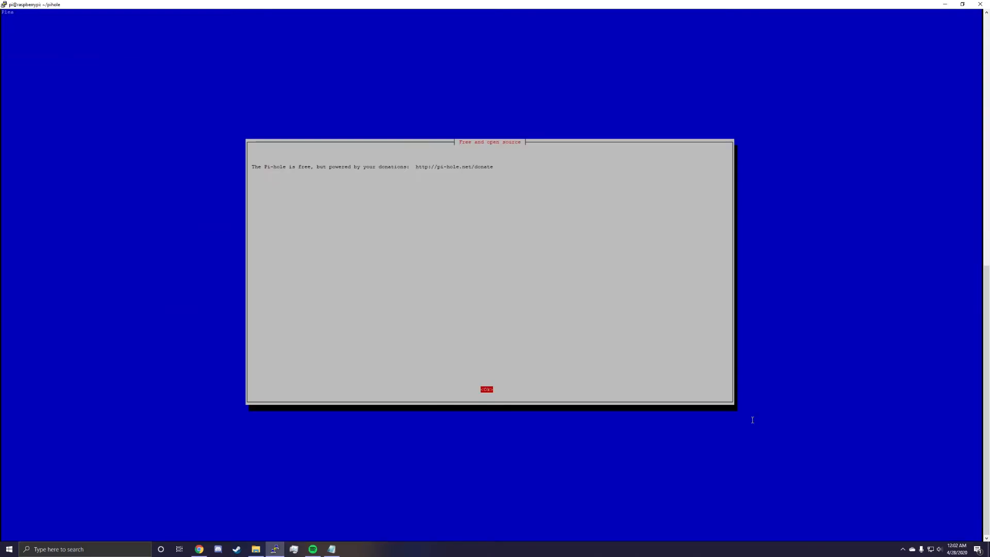
pyautogui.press('Return')
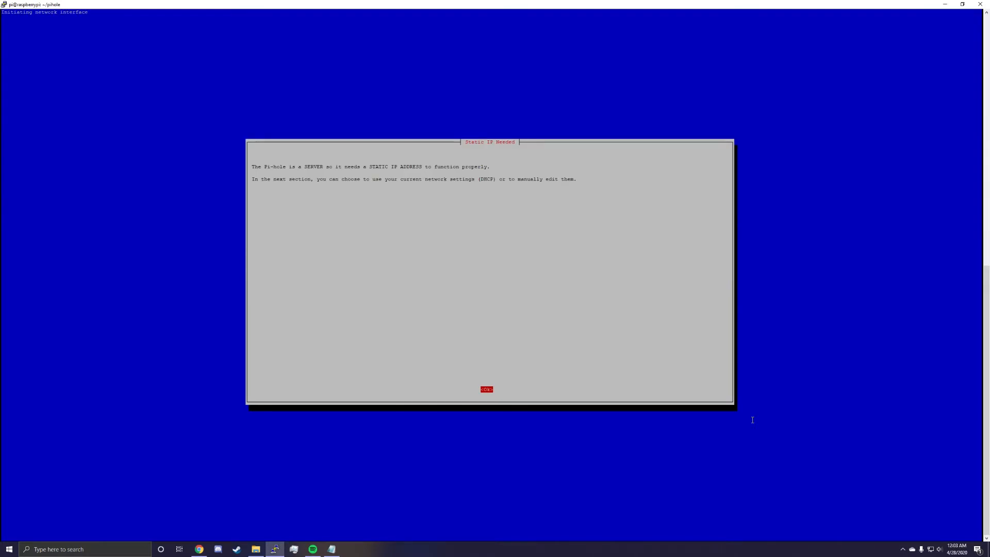
pyautogui.press('Return')
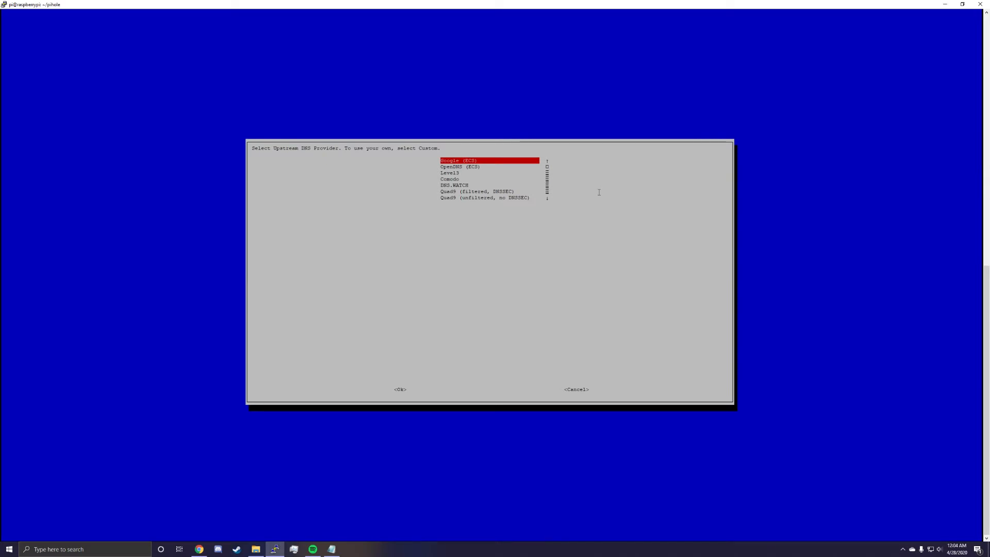
# Go through the upstream DNS providers in the Pi-hole installer and choose Cloudflare.
pyautogui.press('Down')
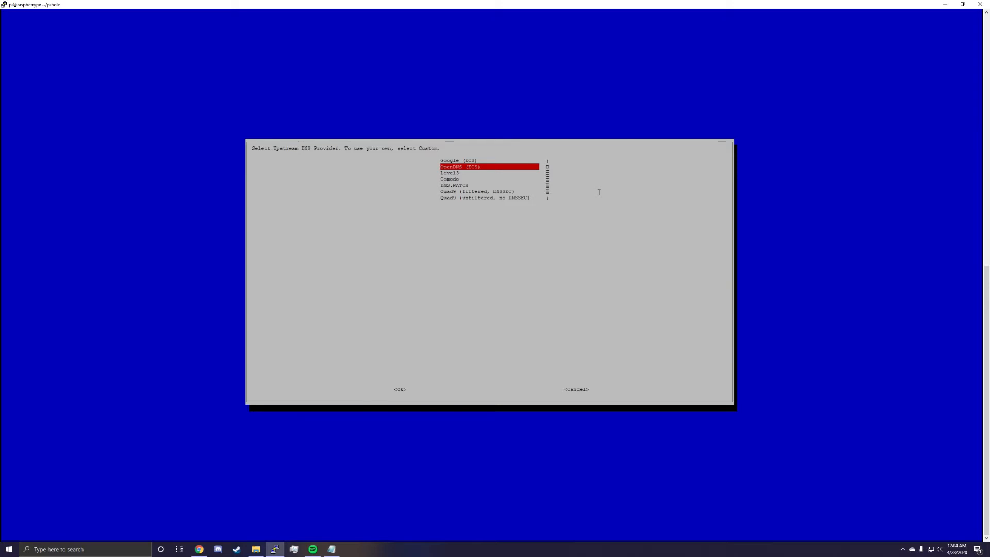
pyautogui.press('Down')
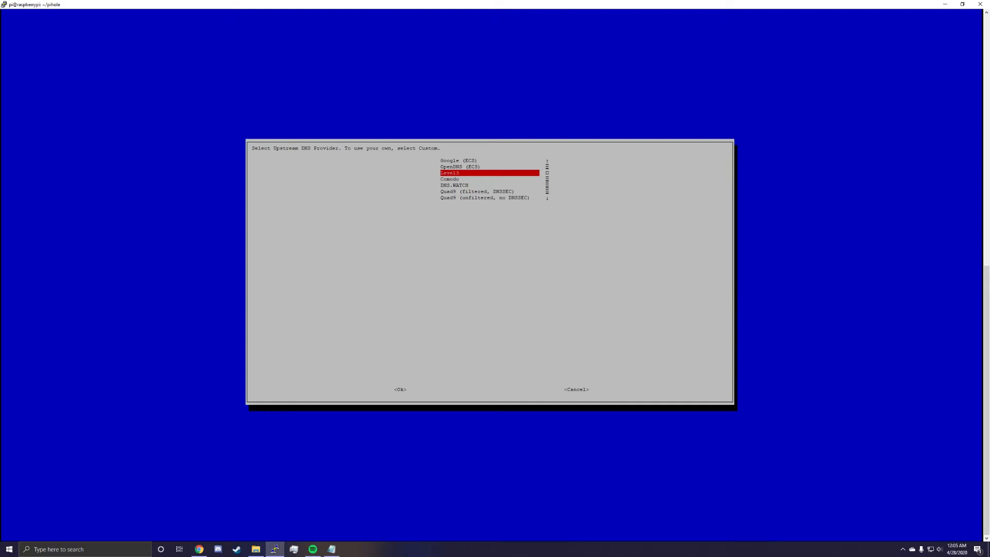
pyautogui.press('Down')
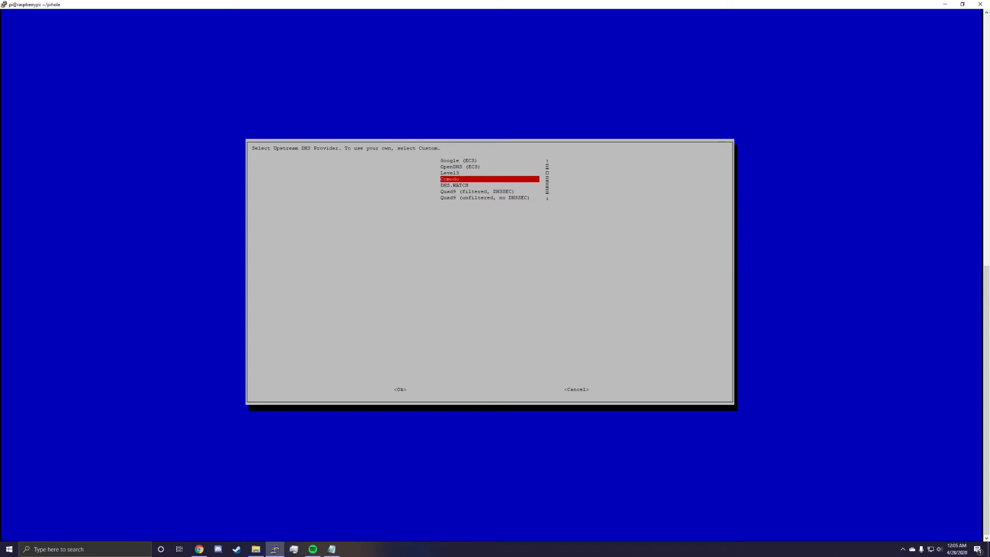
pyautogui.press('Down')
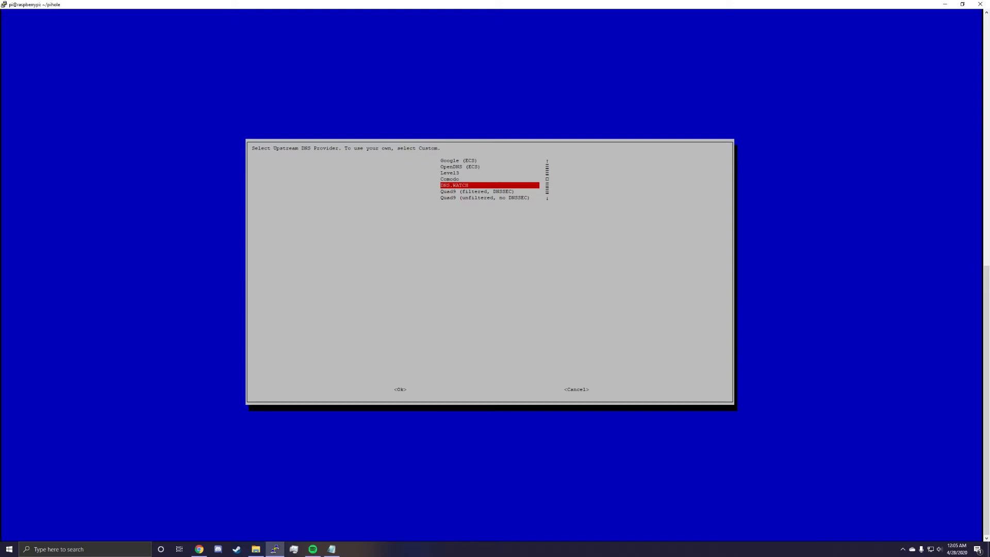
pyautogui.press('Down')
pyautogui.press('Down')
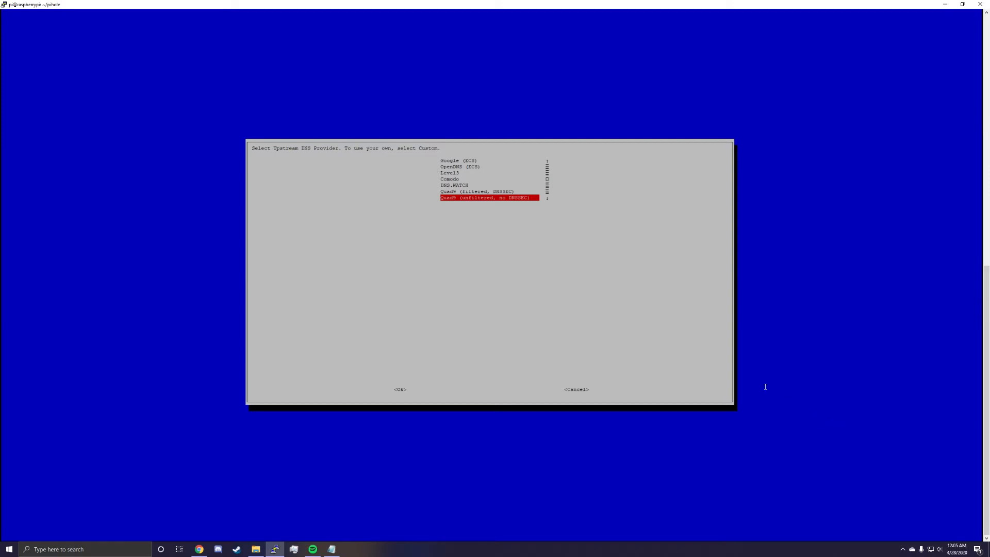
pyautogui.press('Down')
pyautogui.press('Down')
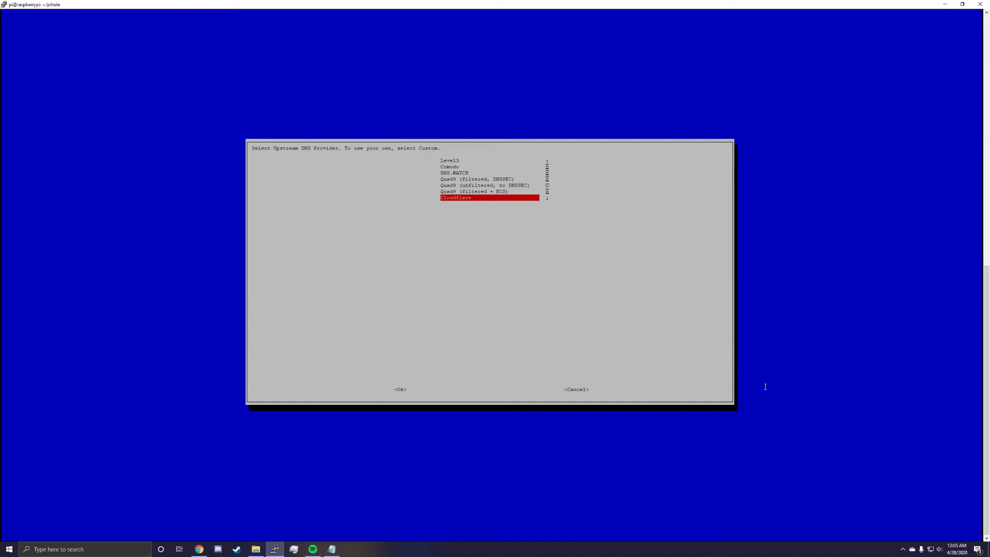
pyautogui.press('Down')
pyautogui.press('Up')
pyautogui.press('Up')
pyautogui.press('Up')
pyautogui.press('Up')
pyautogui.press('Up')
pyautogui.press('Up')
pyautogui.press('Up')
pyautogui.press('Up')
pyautogui.press('Up')
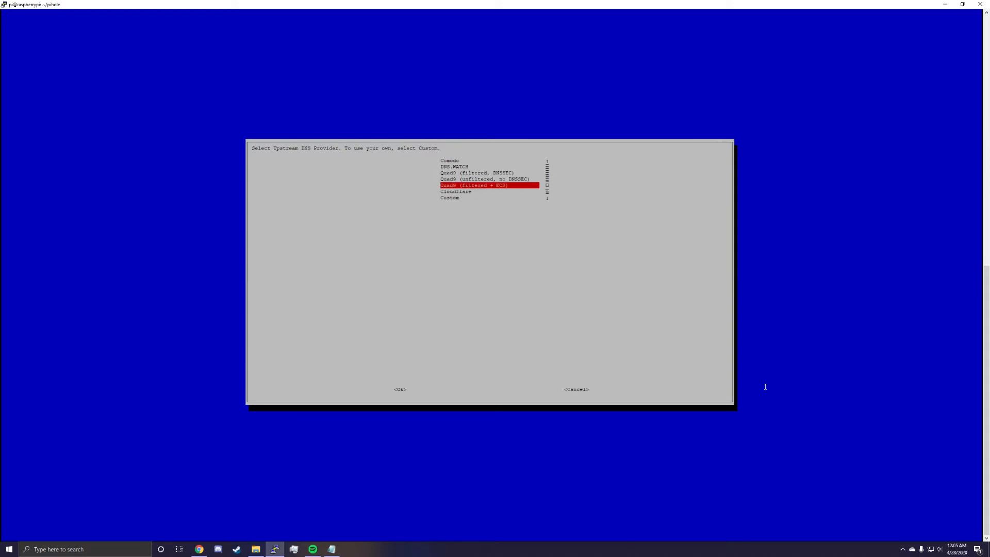
pyautogui.press('Down')
pyautogui.press('Down')
pyautogui.press('Down')
pyautogui.press('Down')
pyautogui.press('Down')
pyautogui.press('Down')
pyautogui.press('Down')
pyautogui.press('Down')
pyautogui.press('Down')
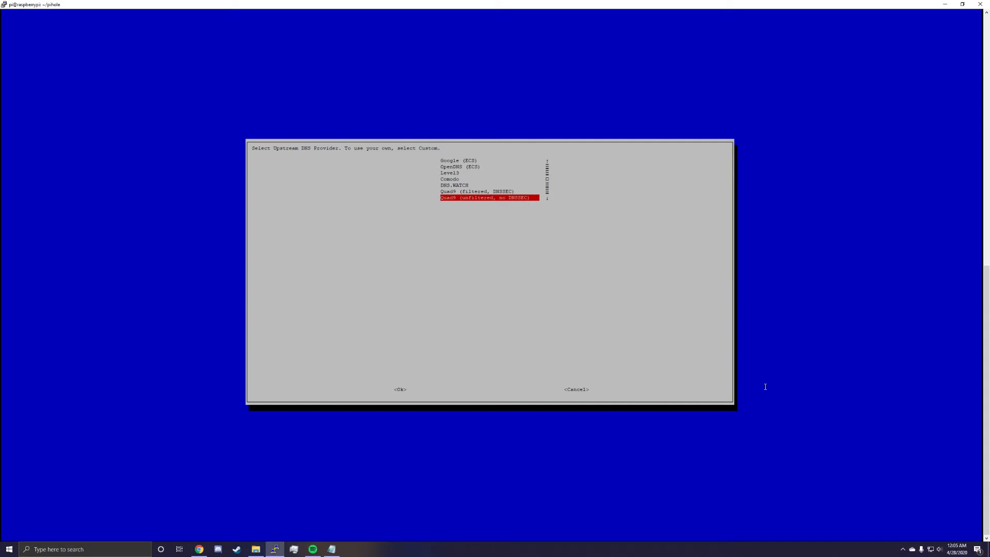
pyautogui.press('Up')
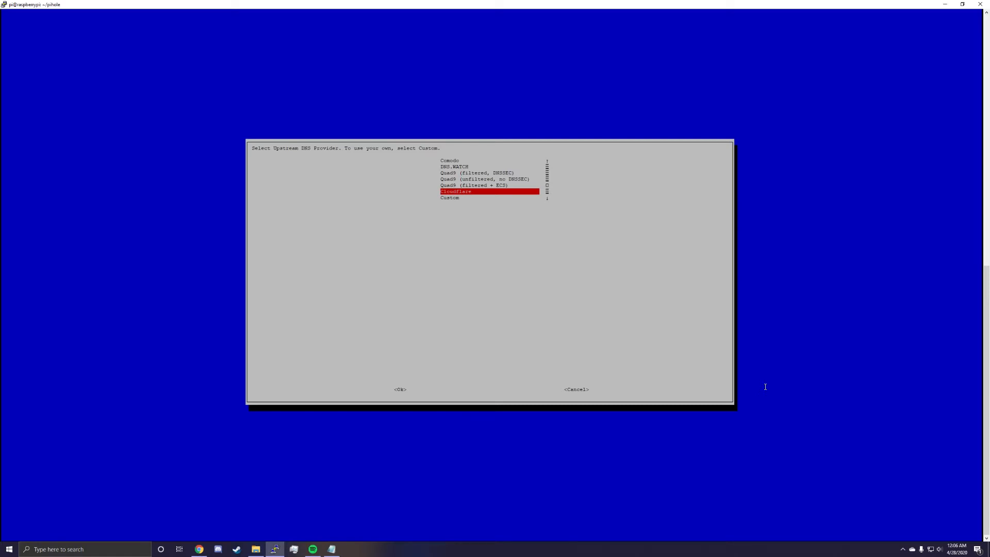
pyautogui.press('Return')
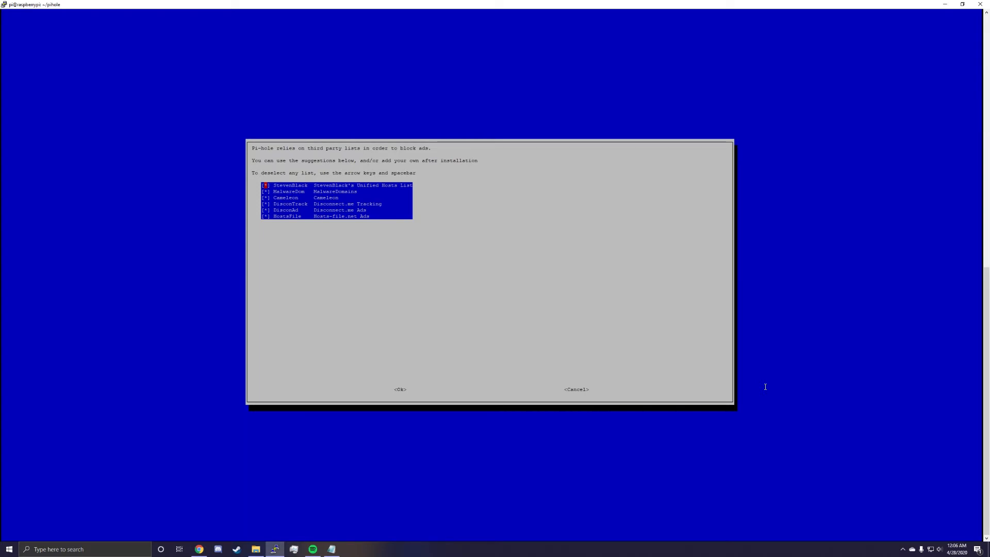
# Accept all the suggested third-party blocklists and keep ad blocking on for both IPv4 and IPv6.
pyautogui.press('Return')
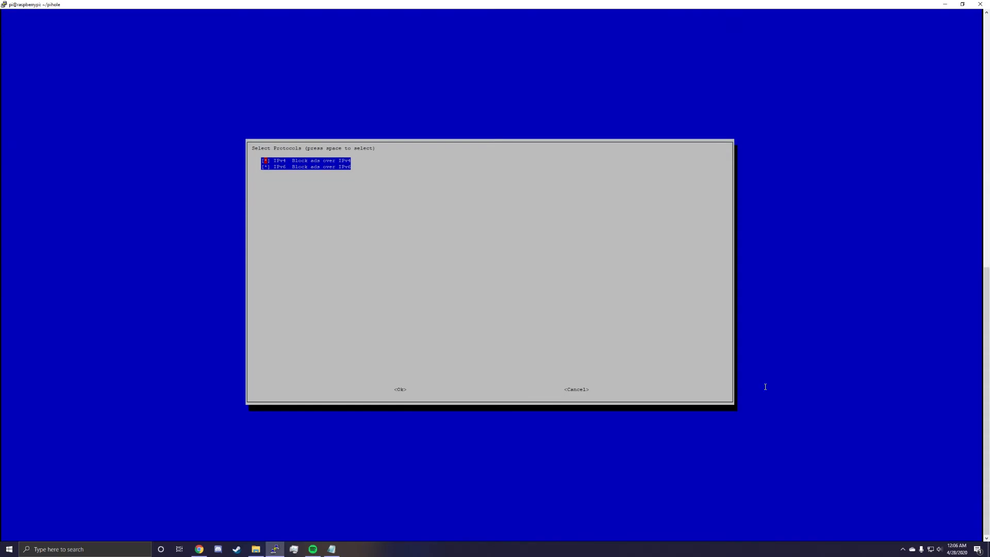
pyautogui.press('Tab')
pyautogui.press('Return')
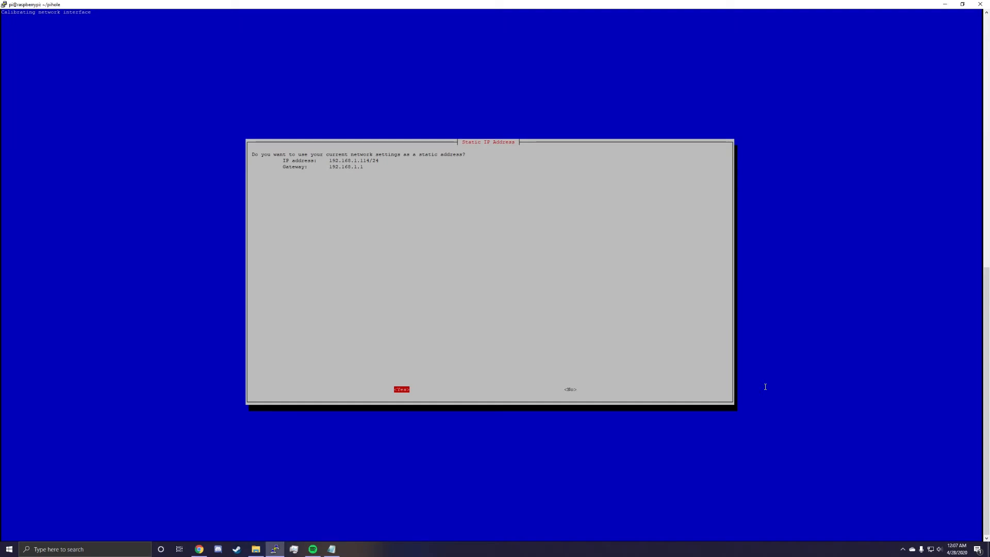
# Use the current network settings as the static address and acknowledge the IP conflict notice.
pyautogui.press('Return')
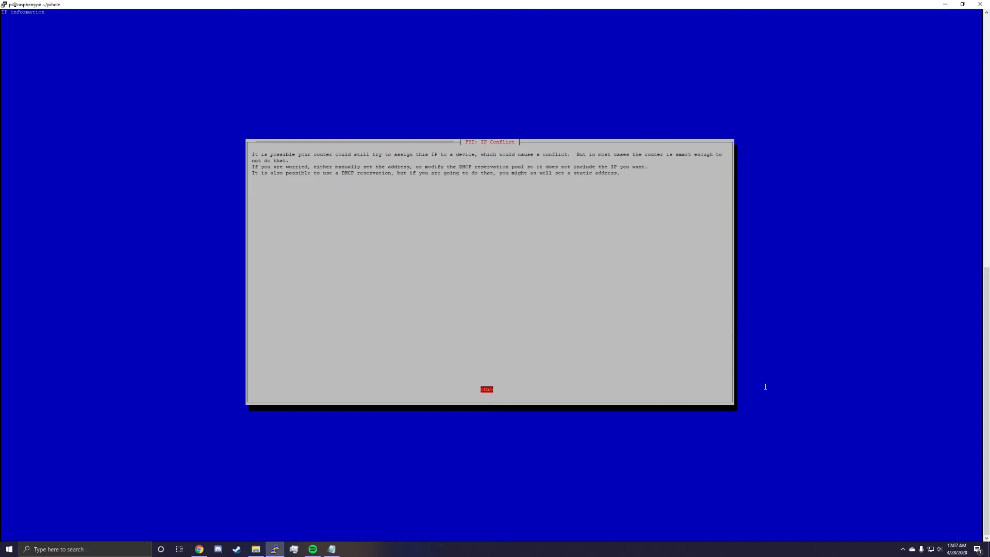
pyautogui.press('Return')
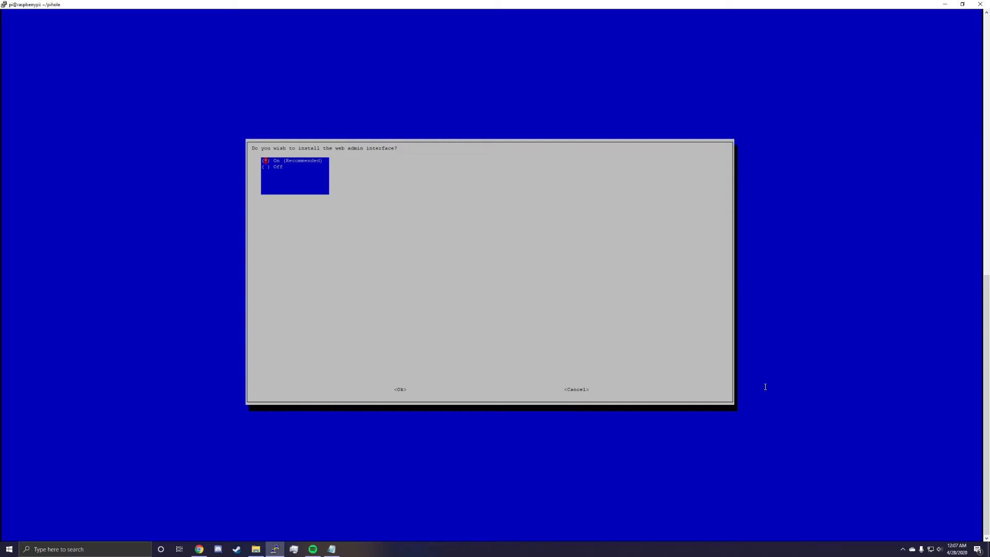
# Choose to install the web admin interface and the lighttpd web server, keeping both set to On.
pyautogui.press('Tab')
pyautogui.press('Return')
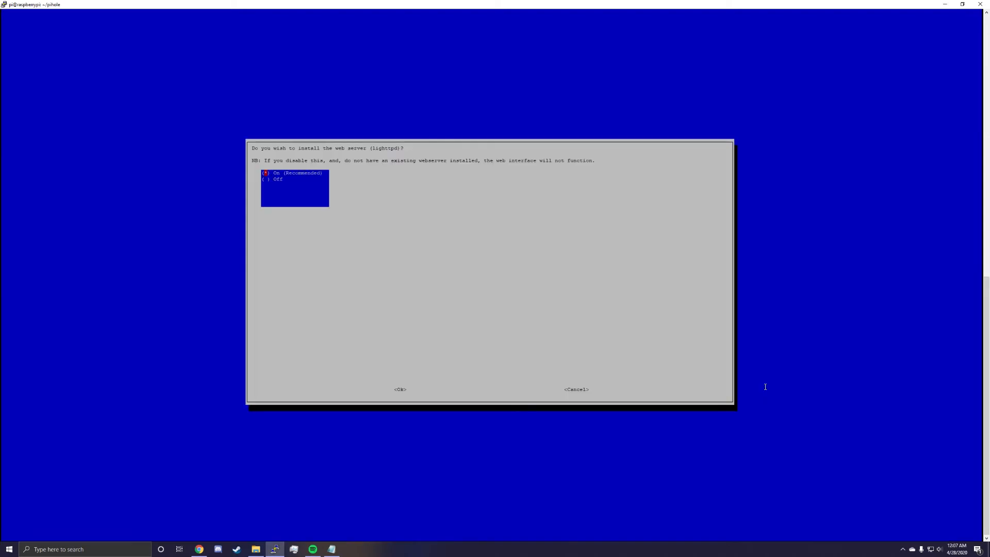
pyautogui.press('Tab')
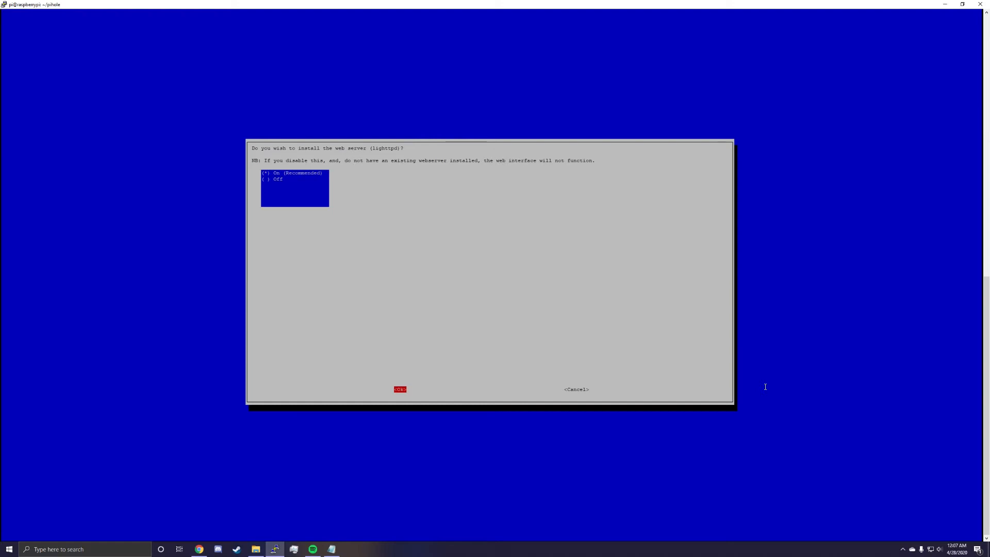
pyautogui.press('Return')
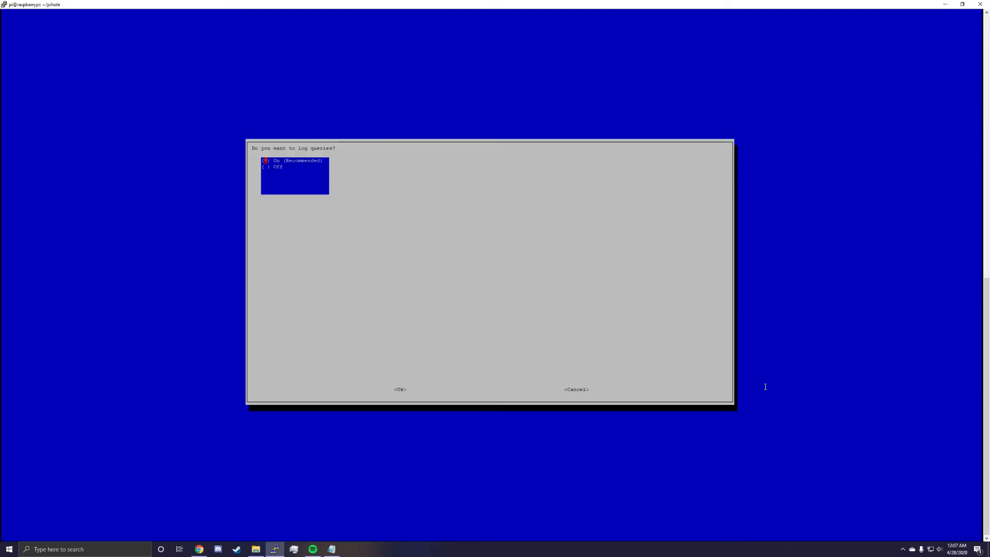
# Keep query logging On and select the FTL privacy mode 0 Show everything.
pyautogui.press('Tab')
pyautogui.press('Return')
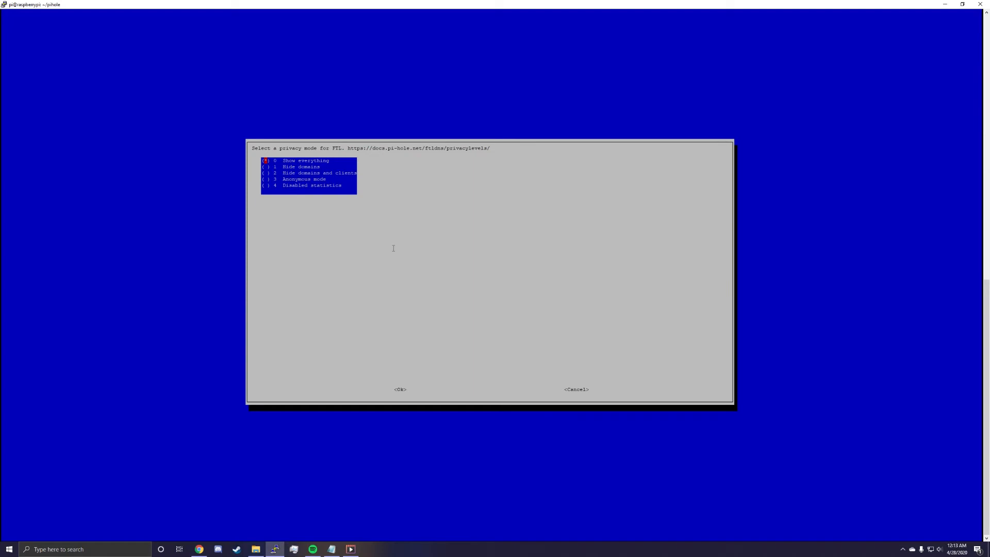
pyautogui.press('Tab')
pyautogui.press('Return')
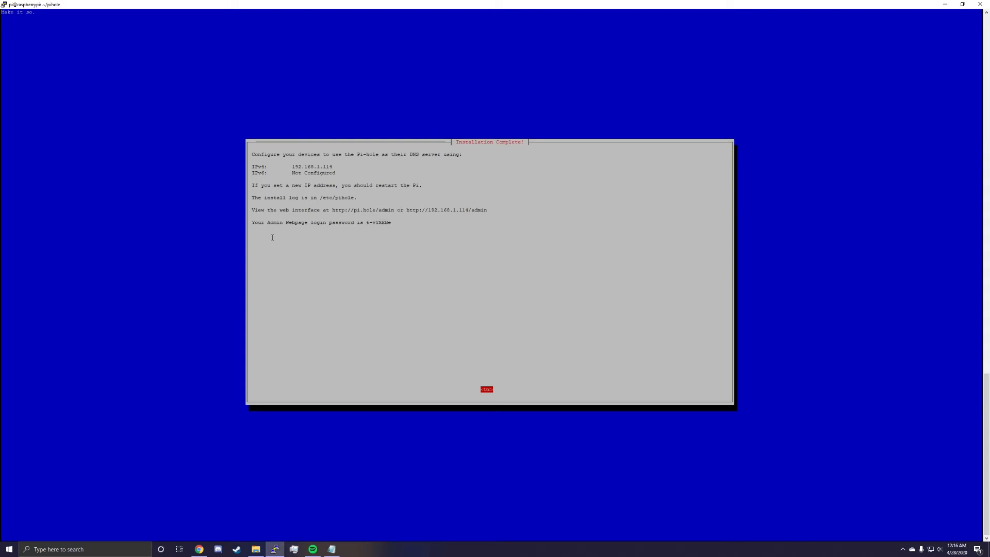
# Review the DNS addresses, web interface address and admin login password in the installation summary, and finish the installer.
pyautogui.moveTo(289, 167); pyautogui.dragTo(341, 172)
pyautogui.moveTo(318, 198); pyautogui.dragTo(473, 211)
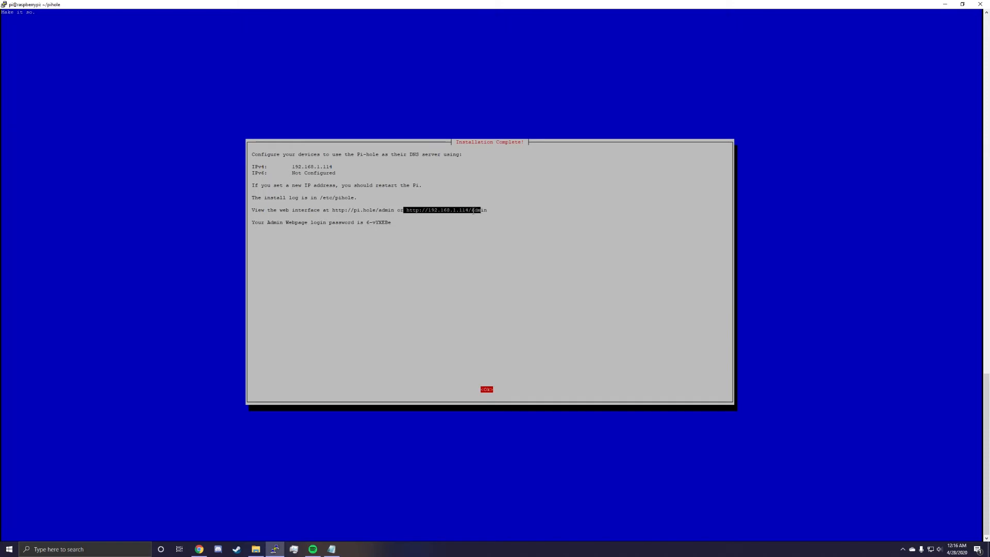
pyautogui.moveTo(366, 222); pyautogui.dragTo(390, 223)
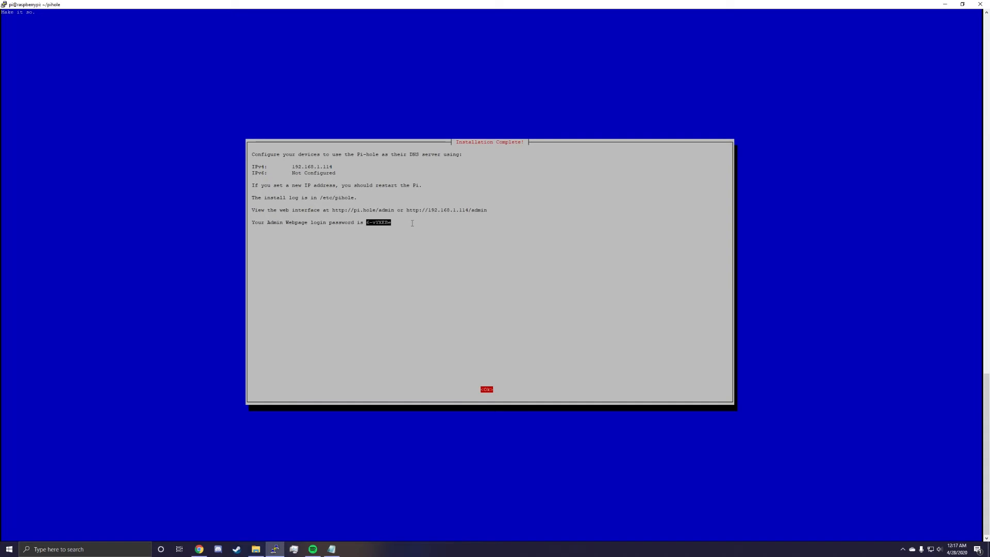
pyautogui.press('Return')
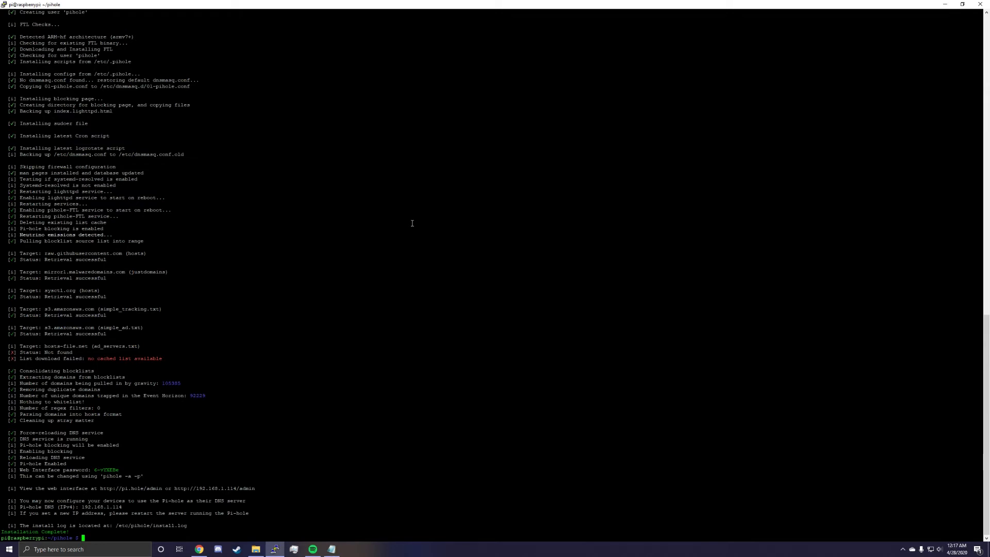
# Reboot the Raspberry Pi with sudo reboot.
pyautogui.write('sudo reboot')
pyautogui.press('Return')
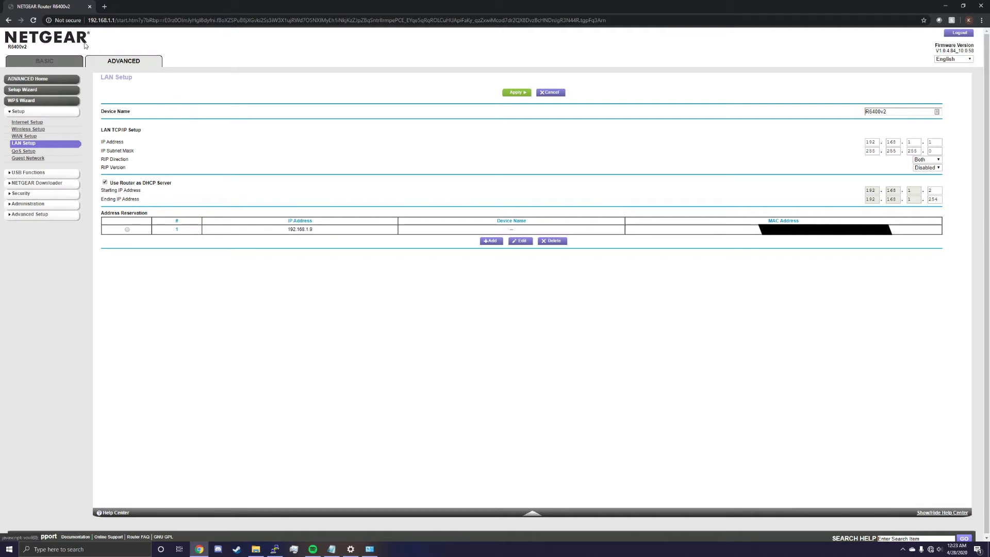
# In the NETGEAR router's advanced LAN Setup, review the existing address reservation and open the form for adding one, selecting the listed device.
pyautogui.click(124, 64)
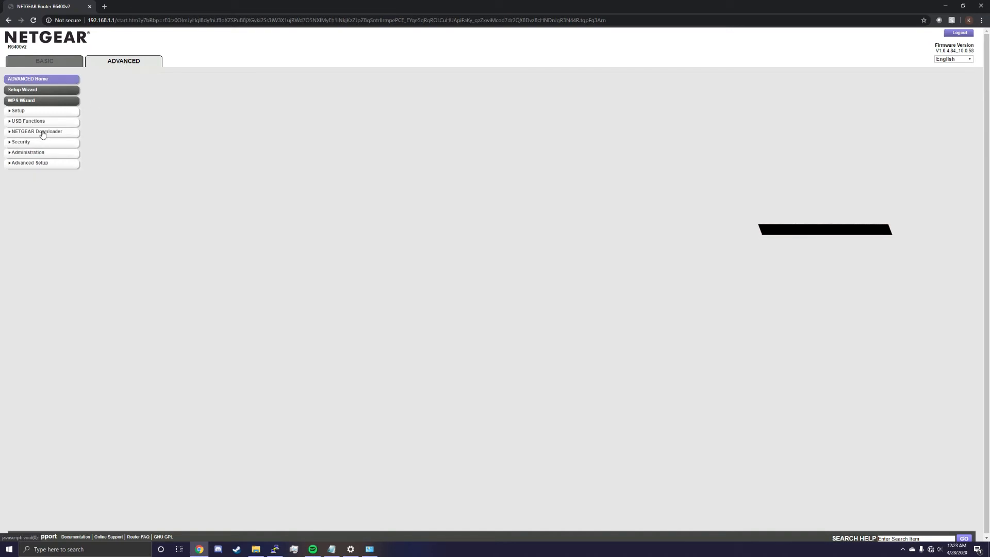
pyautogui.click(26, 144)
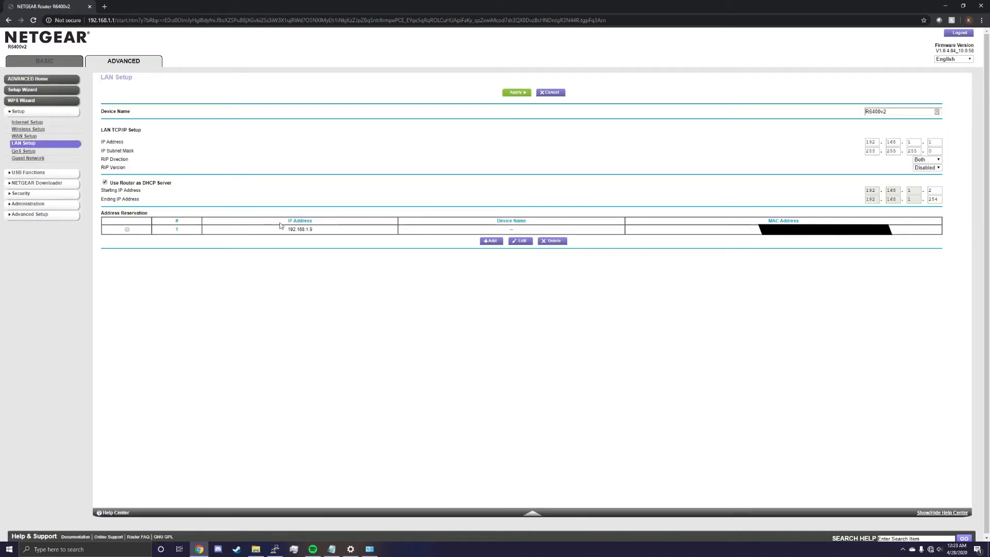
pyautogui.moveTo(286, 229); pyautogui.dragTo(313, 232)
pyautogui.click(810, 234)
pyautogui.click(488, 241)
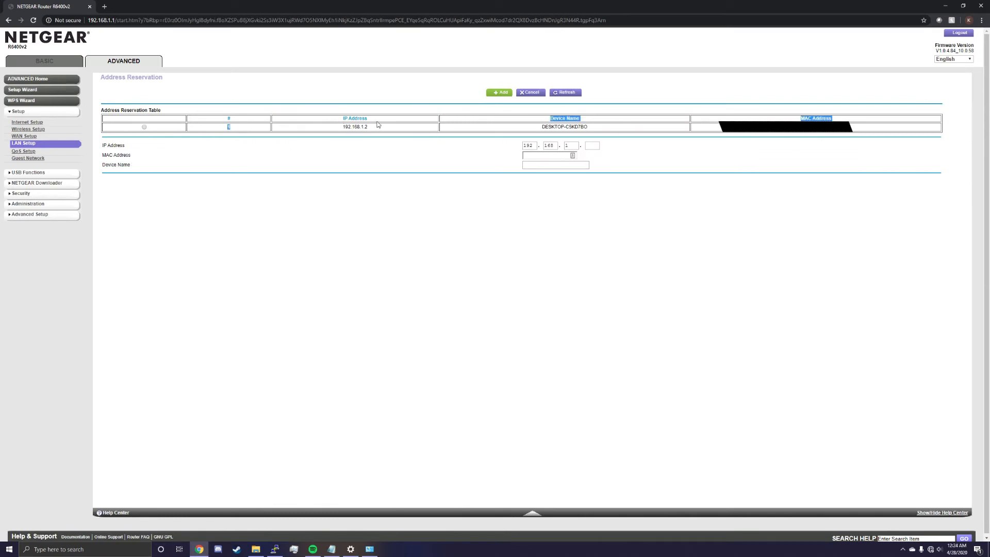
pyautogui.click(144, 128)
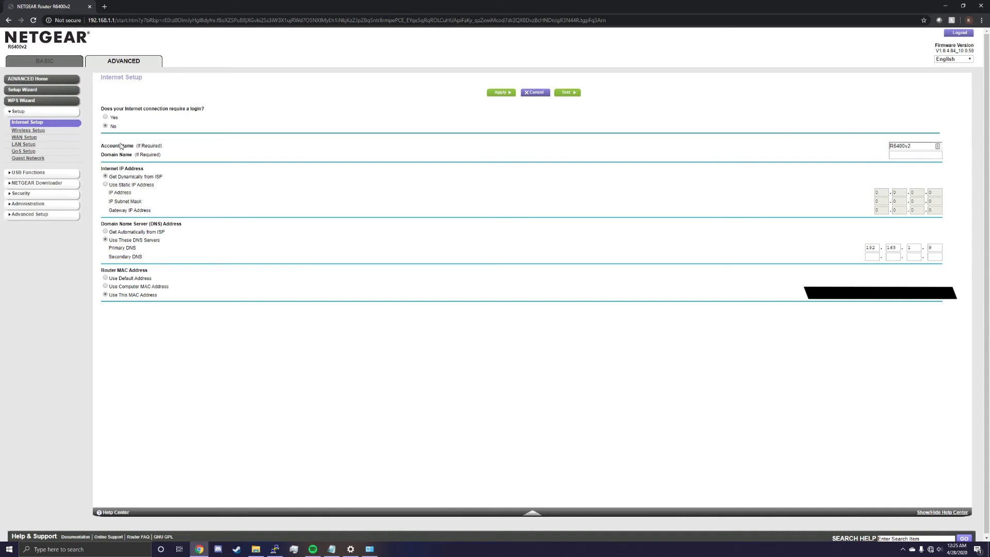
# On the router's Internet Setup page, enter 1.1.1.1 as the secondary DNS server and check the primary DNS address.
pyautogui.click(104, 224)
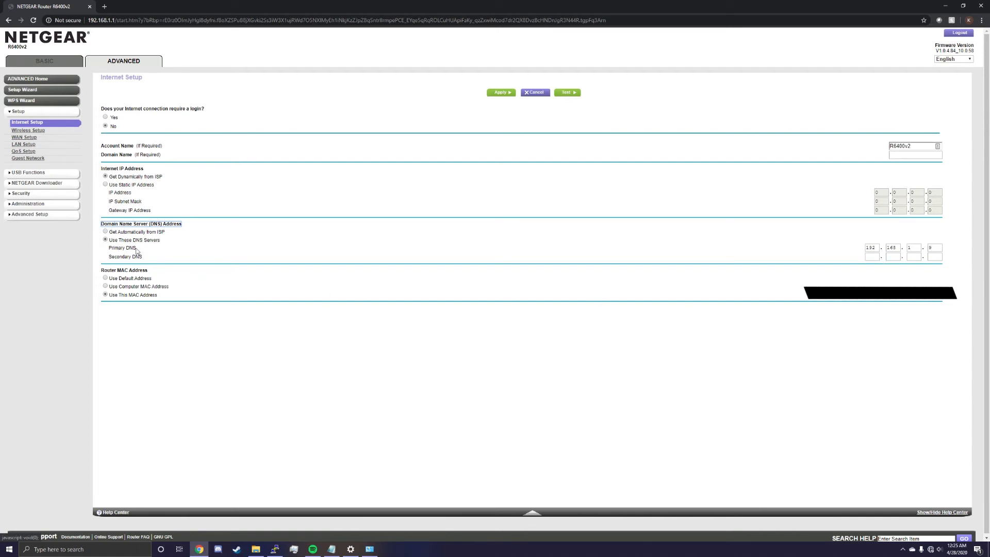
pyautogui.click(868, 257)
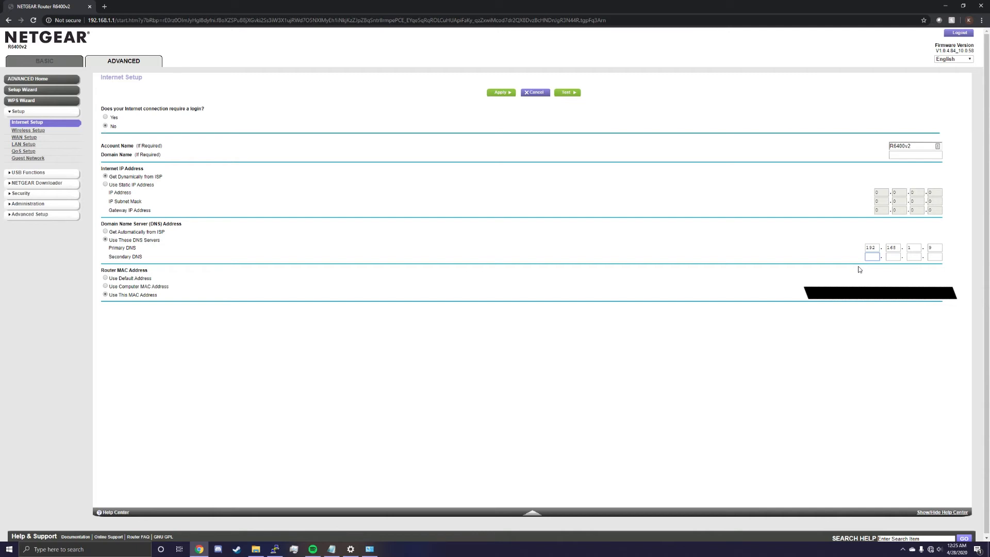
pyautogui.write('1')
pyautogui.click(893, 256)
pyautogui.write('1')
pyautogui.click(915, 256)
pyautogui.write('1')
pyautogui.click(939, 258)
pyautogui.write('1')
pyautogui.doubleClick(869, 247)
pyautogui.doubleClick(892, 248)
pyautogui.doubleClick(911, 247)
pyautogui.doubleClick(931, 247)
pyautogui.click(871, 256)
# Open the properties of the Ethernet adapter from the Windows network settings.
pyautogui.rightClick(931, 550)
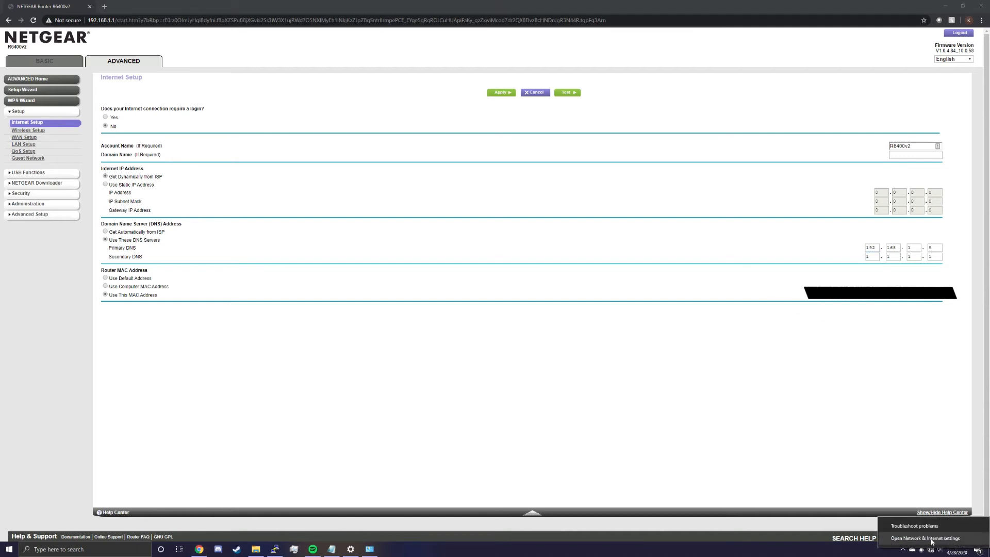
pyautogui.click(932, 540)
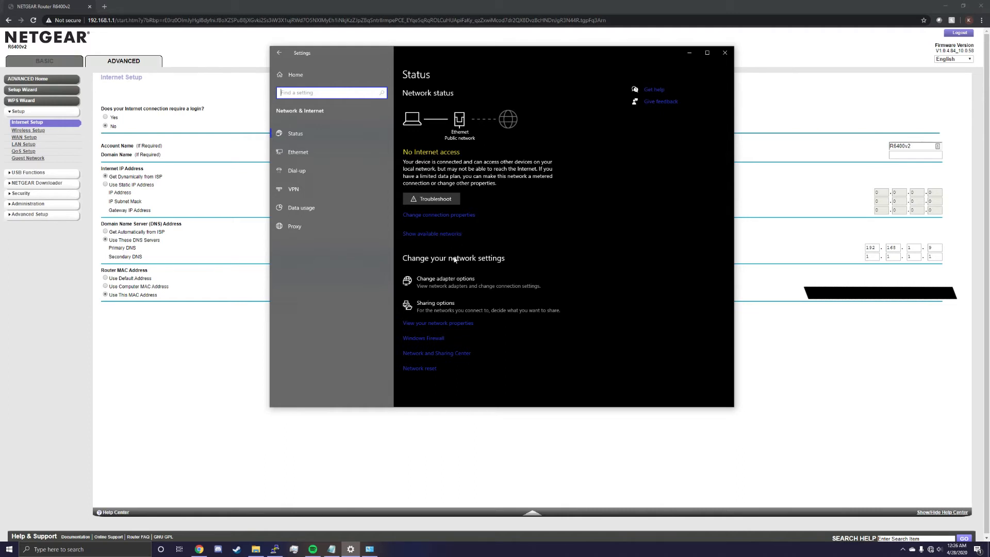
pyautogui.click(450, 293)
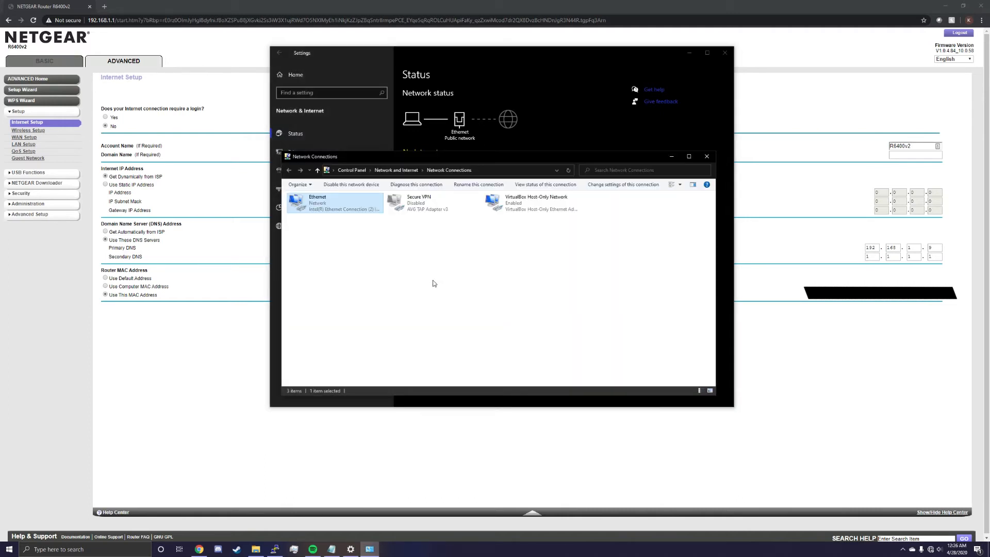
pyautogui.rightClick(369, 210)
pyautogui.click(389, 283)
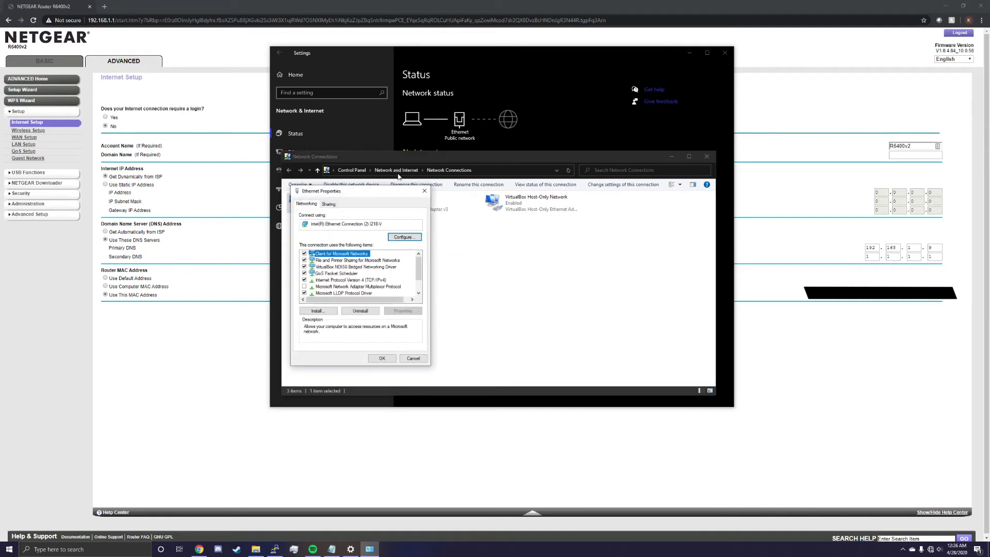
# Set the adapter's IPv4 settings to use a manual preferred DNS server of 192.168.1.9 and save the changes.
pyautogui.doubleClick(347, 281)
pyautogui.moveTo(370, 224); pyautogui.dragTo(497, 224)
pyautogui.click(446, 331)
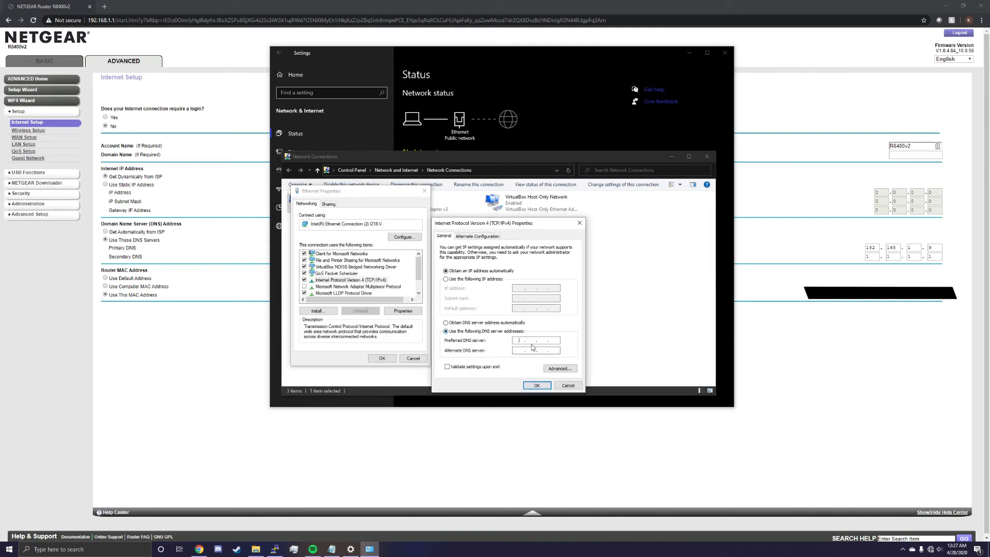
pyautogui.write('1992')
pyautogui.write('92.168.1.9')
pyautogui.click(536, 385)
pyautogui.click(392, 358)
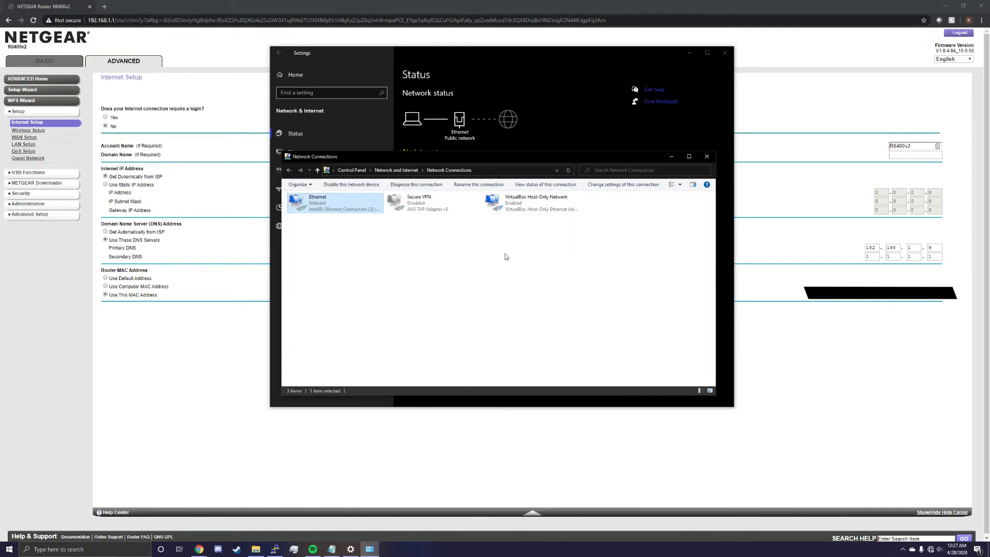
# Close the Network Connections and Windows Settings windows.
pyautogui.click(706, 156)
pyautogui.click(725, 52)
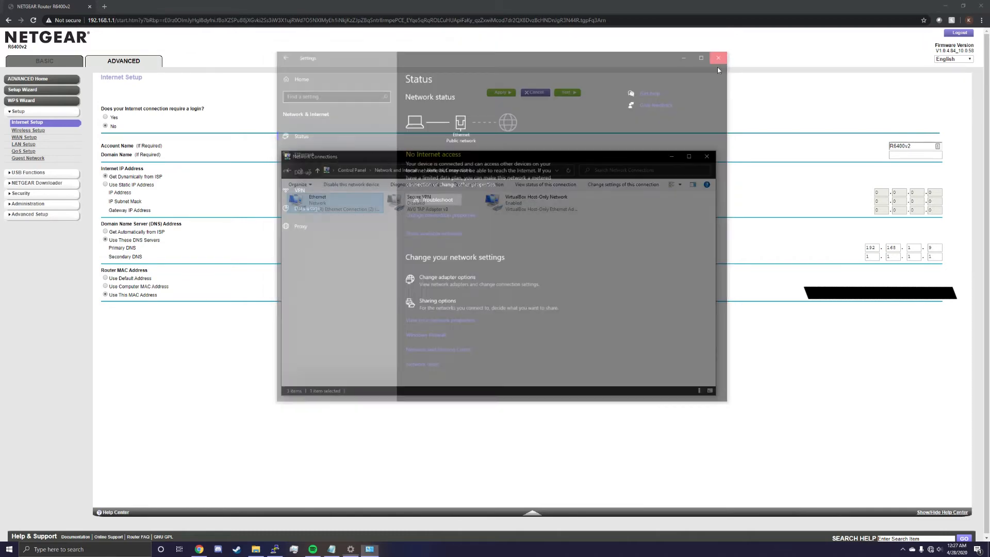
pyautogui.click(711, 155)
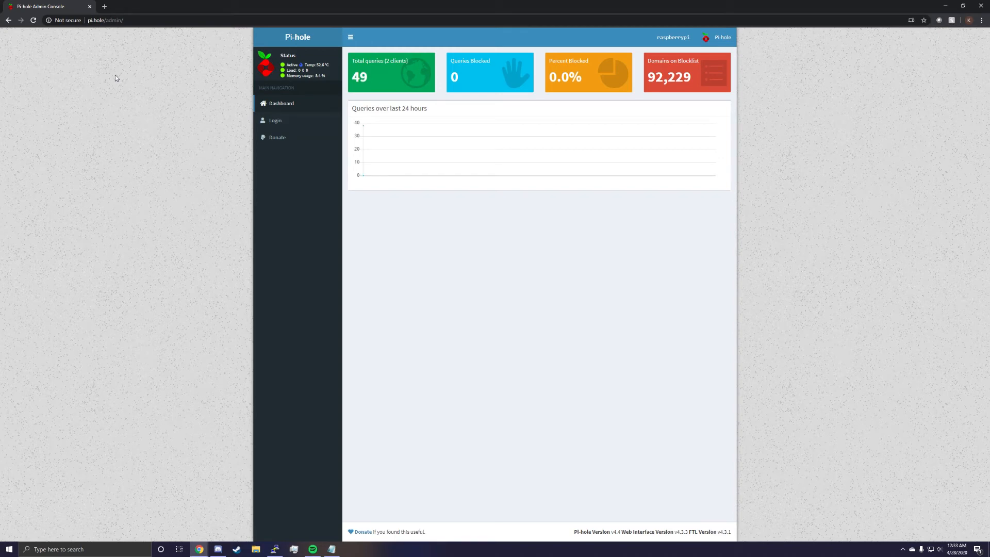
# Remove the Pi-hole admin password by running sudo pihole -a -p in the SSH terminal with a blank entry, and log in to the web console.
pyautogui.click(302, 121)
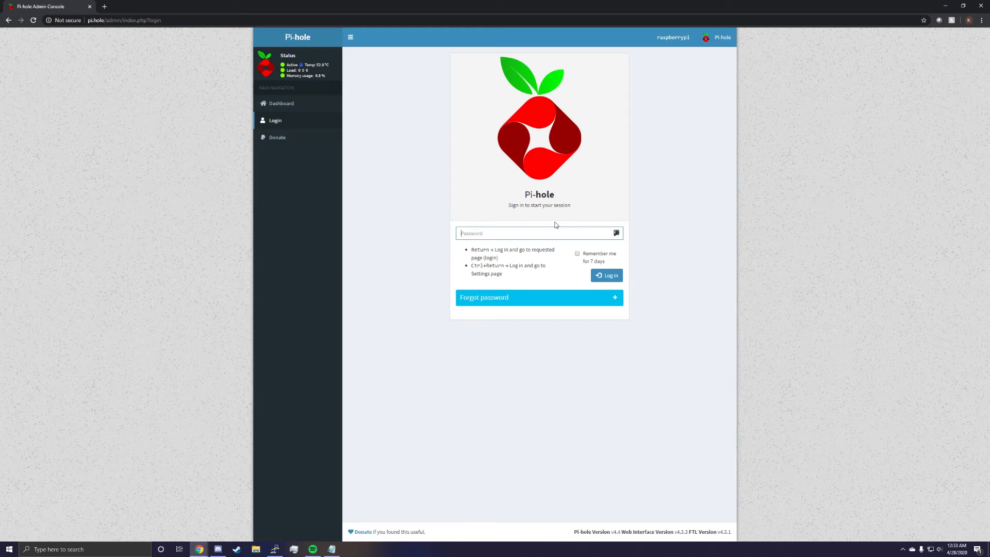
pyautogui.click(275, 549)
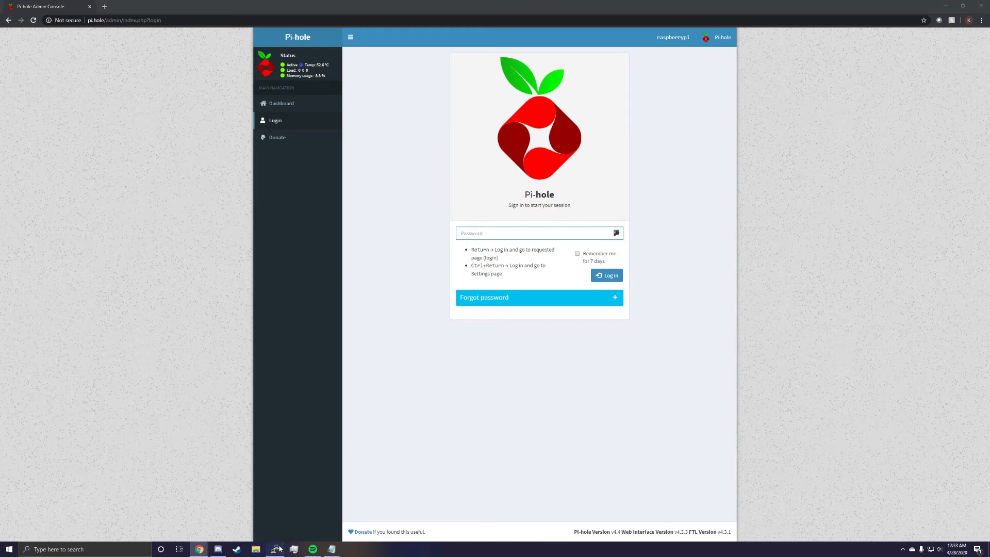
pyautogui.write('sudo pihole -a -p')
pyautogui.press('Return')
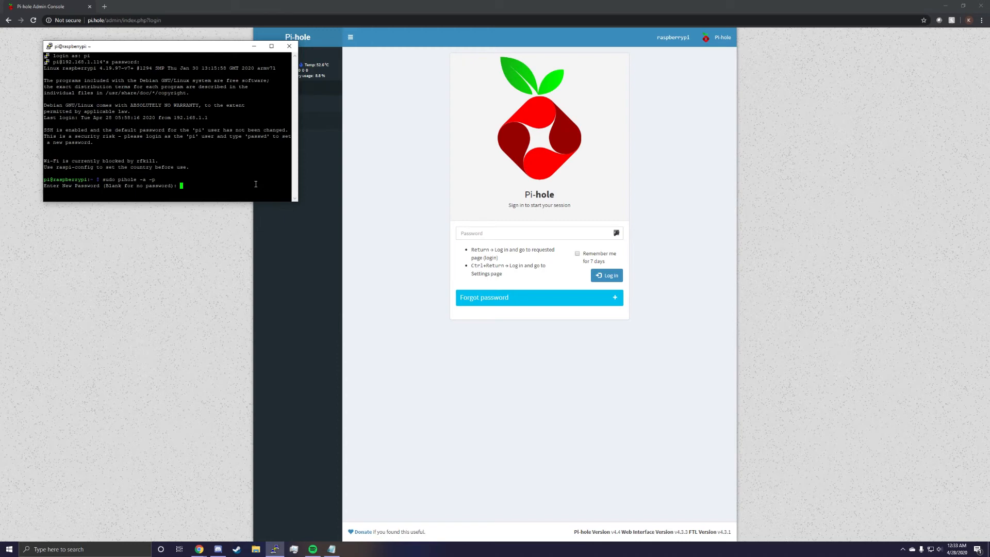
pyautogui.press('Return')
pyautogui.press('Return')
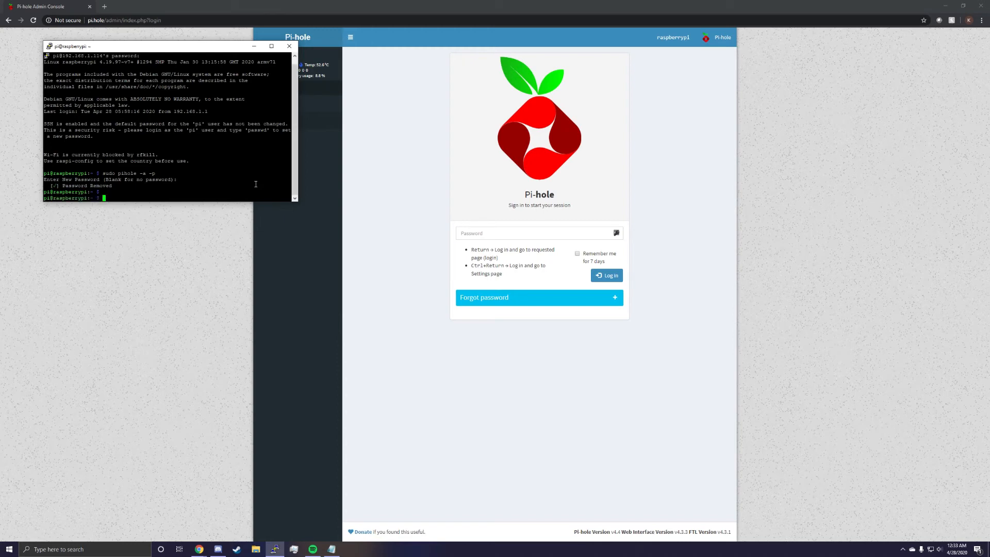
pyautogui.click(513, 241)
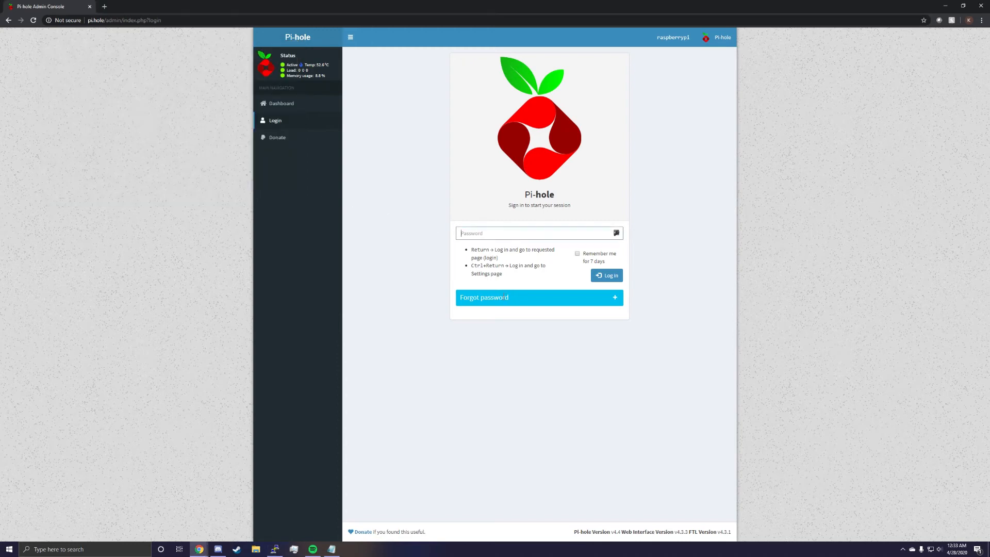
pyautogui.click(289, 119)
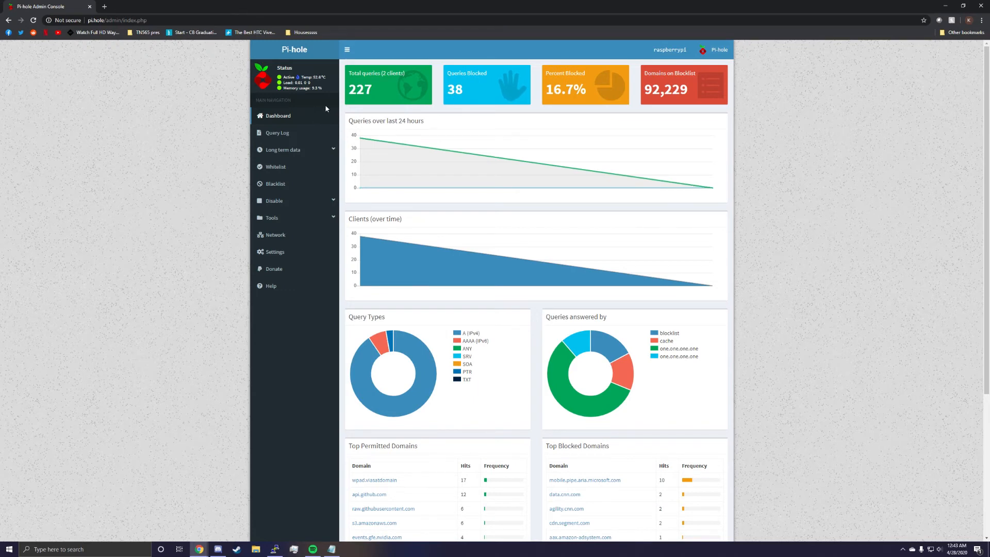
# Review the dashboard's query and client graphs and the shares in the Queries answered by chart.
pyautogui.moveTo(364, 262)
pyautogui.scroll(-2, 406, 227)
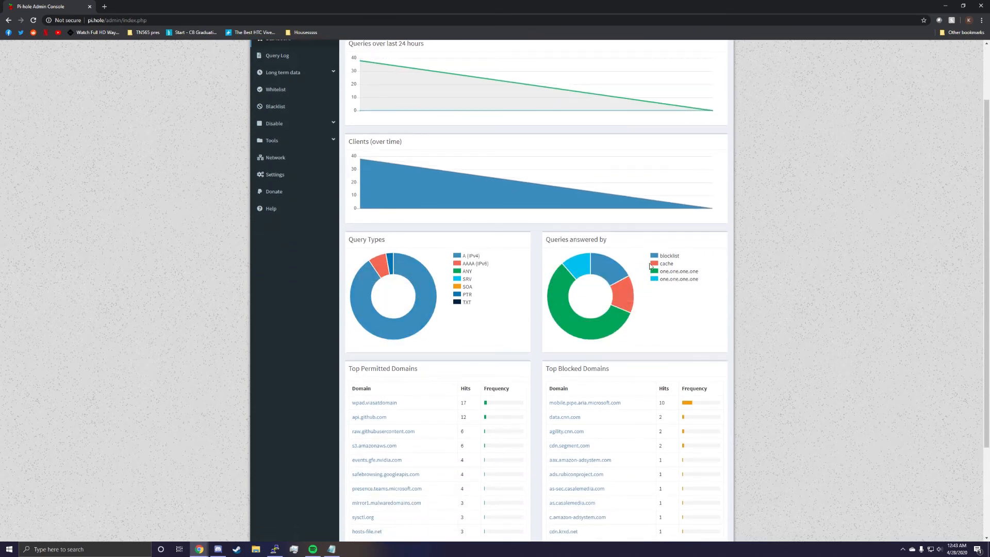
pyautogui.moveTo(615, 313)
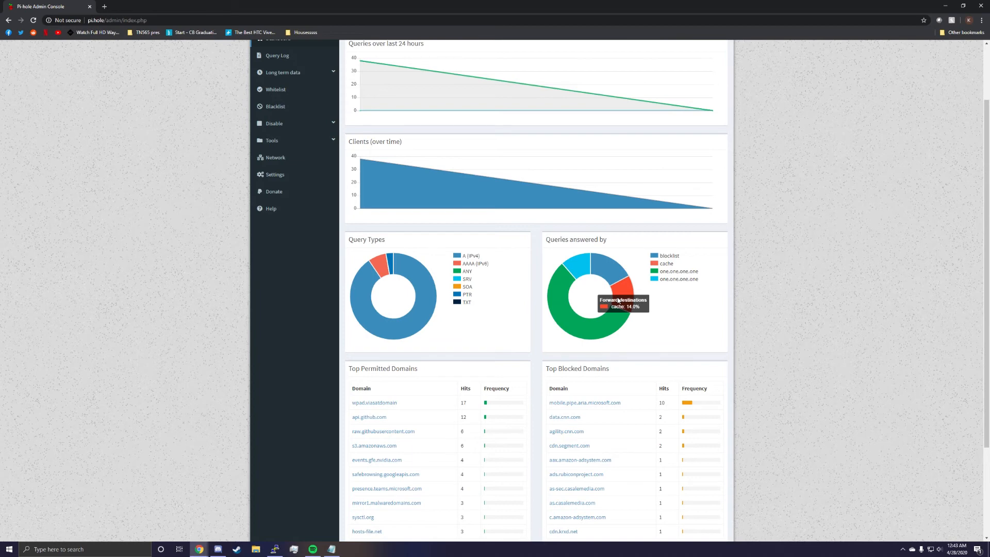
pyautogui.scroll(-3, 618, 300)
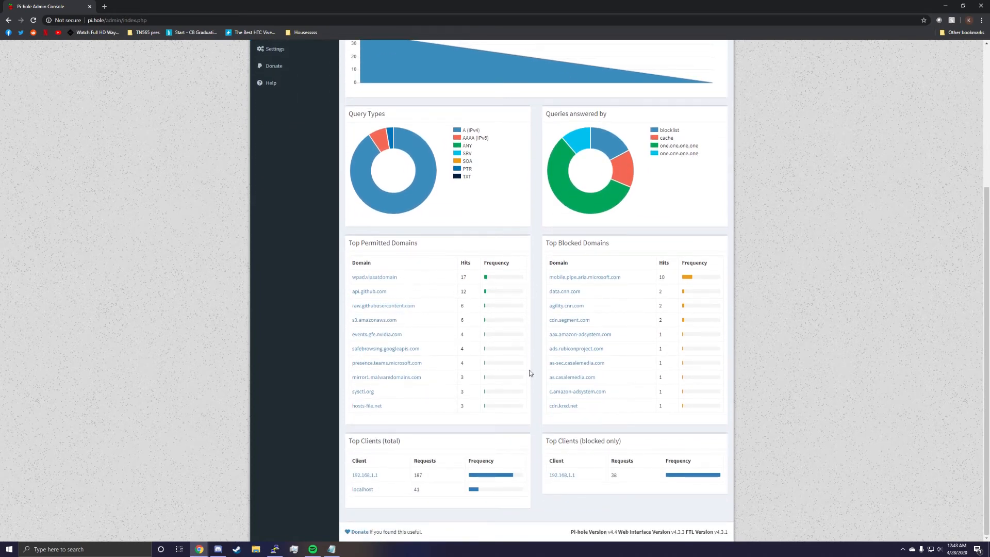
# Examine the Top Permitted Domains and Top Blocked Domains lists on the dashboard.
pyautogui.moveTo(416, 279); pyautogui.dragTo(347, 278)
pyautogui.click(426, 276)
pyautogui.moveTo(409, 281); pyautogui.dragTo(349, 282)
pyautogui.moveTo(602, 305); pyautogui.dragTo(535, 282)
pyautogui.click(584, 266)
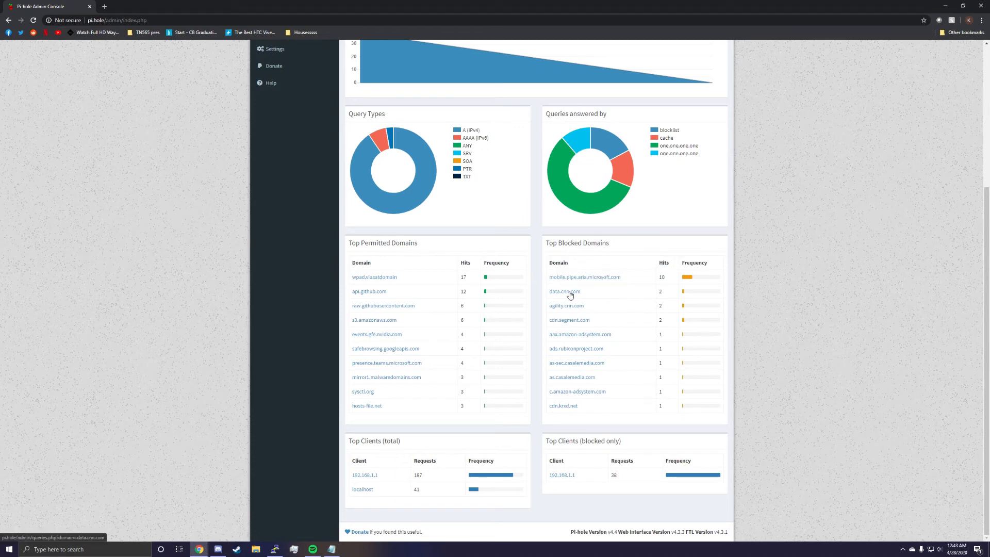
pyautogui.moveTo(625, 281); pyautogui.dragTo(536, 277)
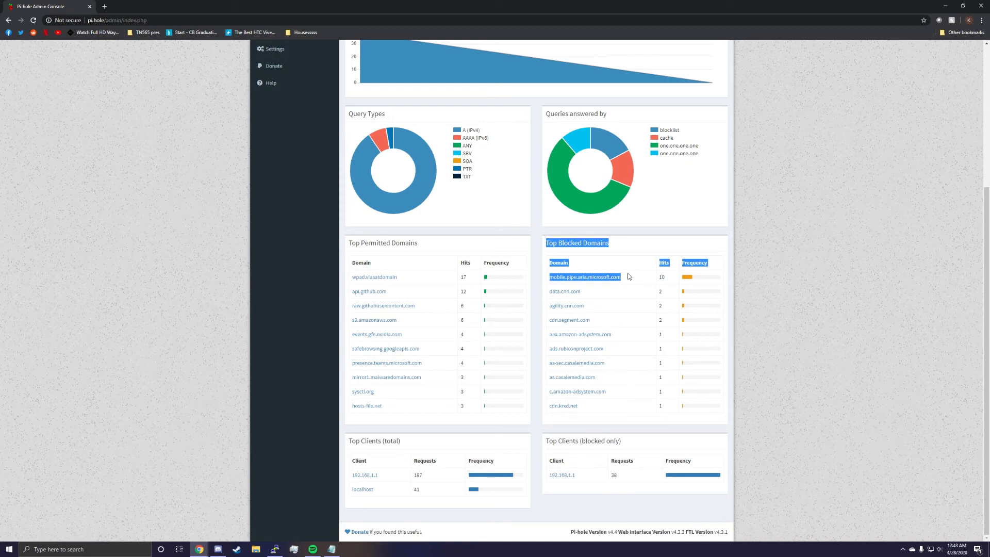
pyautogui.click(529, 313)
pyautogui.moveTo(654, 291); pyautogui.dragTo(573, 290)
pyautogui.click(594, 306)
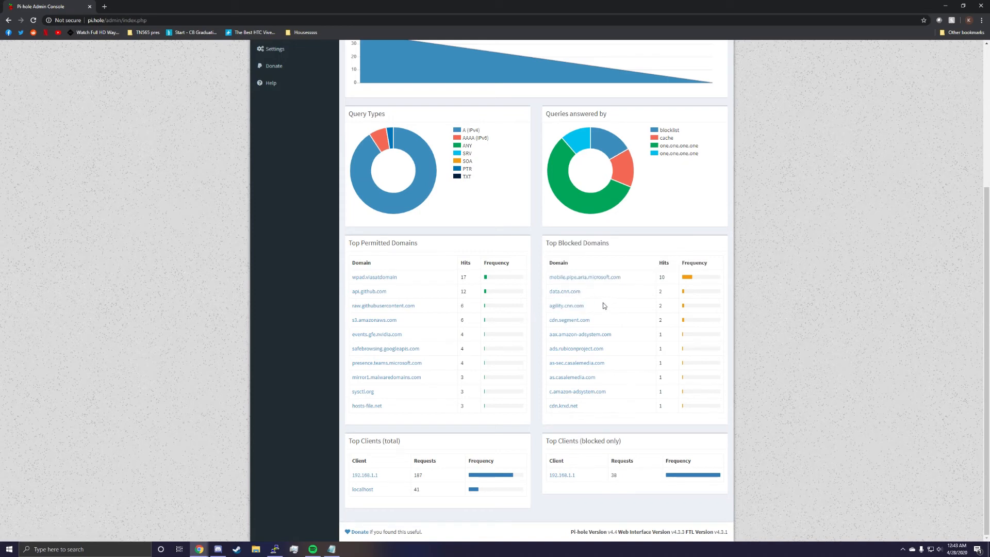
# Open the recent query log and examine its second page for allowed and blocked requests.
pyautogui.scroll(5, 535, 283)
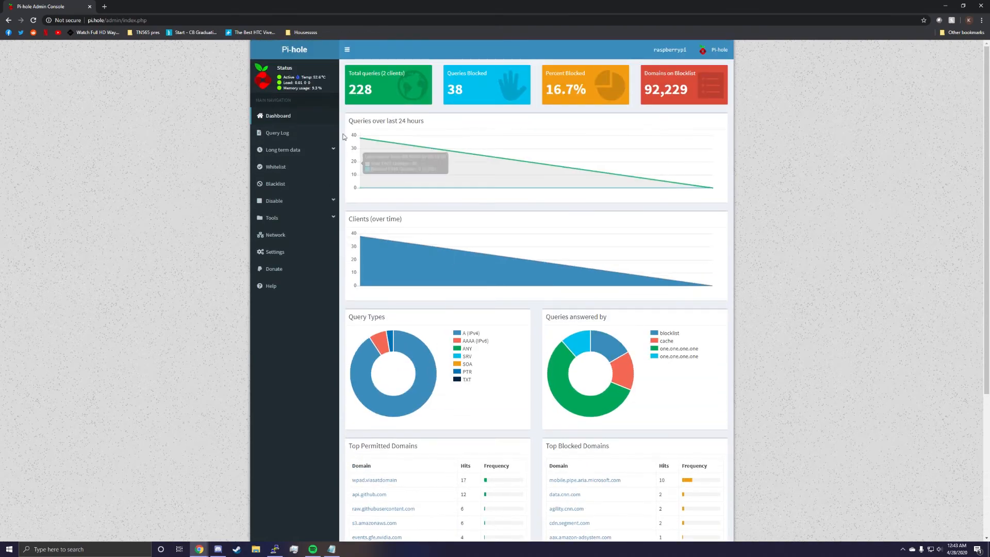
pyautogui.click(306, 135)
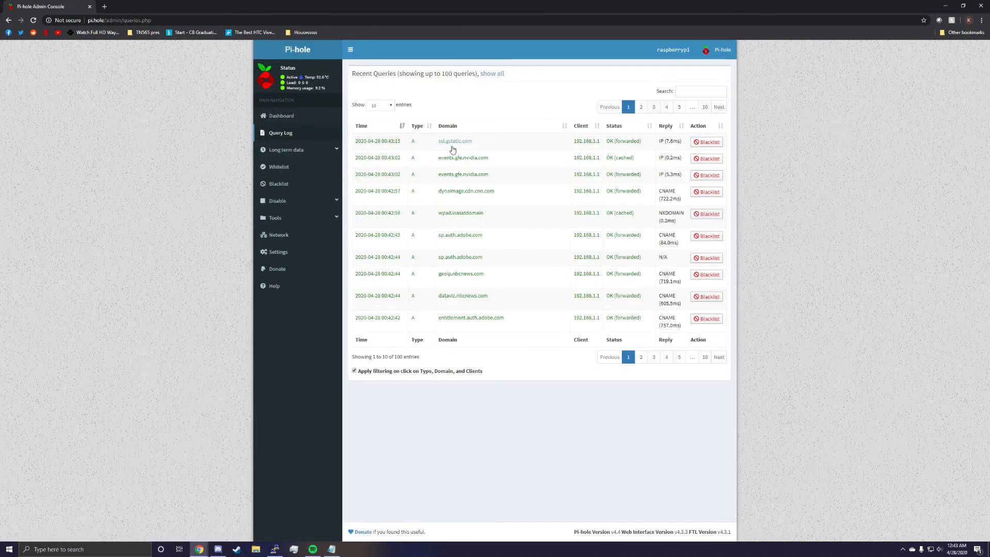
pyautogui.click(641, 357)
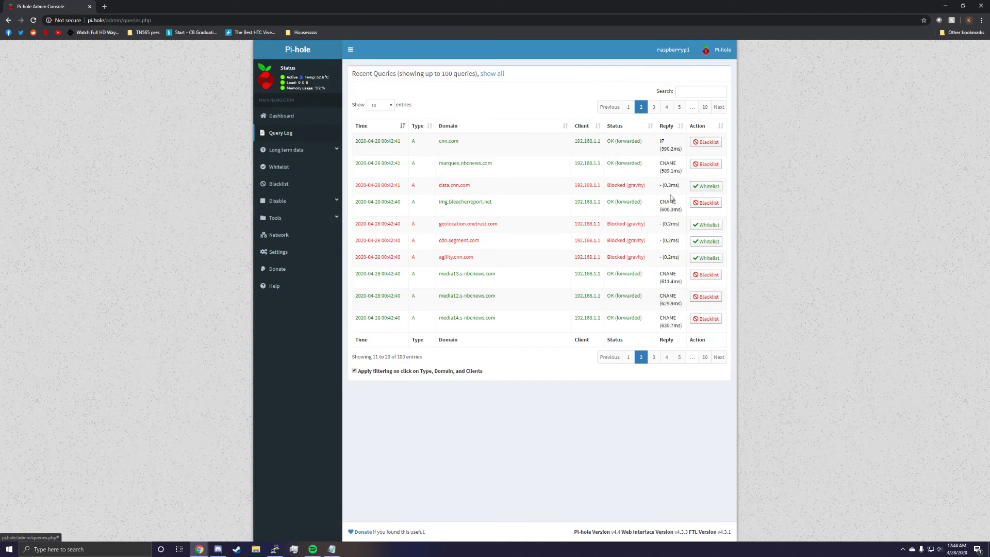
# Query the long-term data log for today, browse the results up to page 4, and check the date range choices.
pyautogui.click(328, 150)
pyautogui.click(297, 177)
pyautogui.click(415, 120)
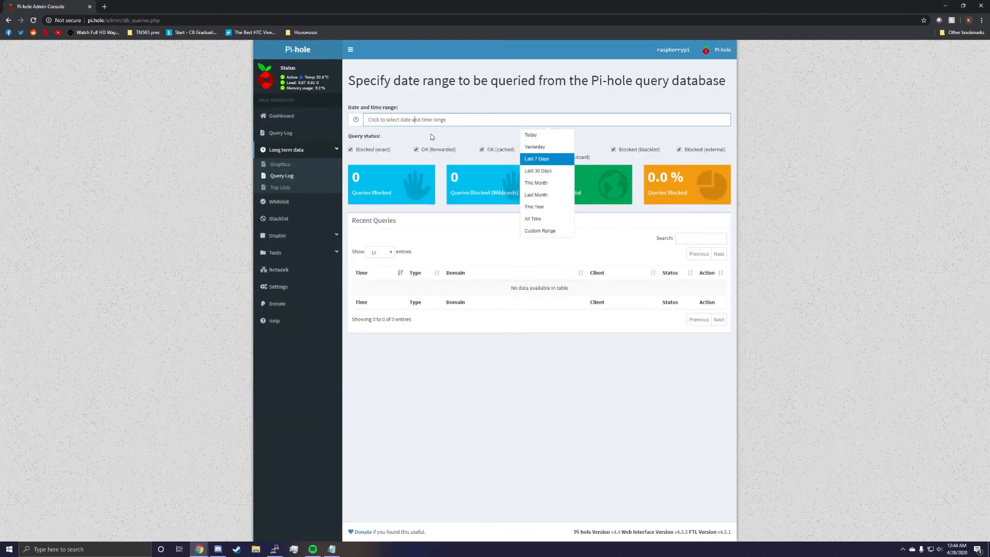
pyautogui.click(536, 138)
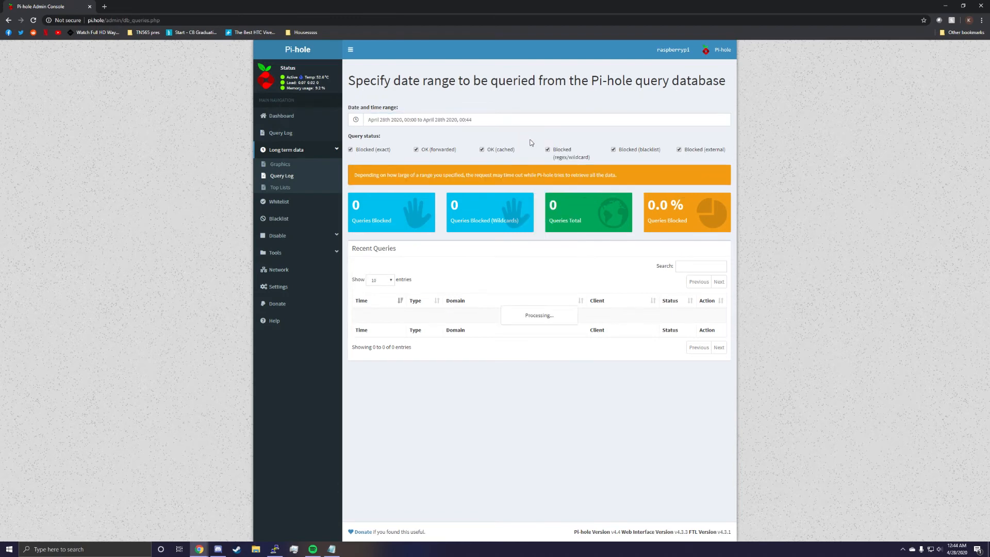
pyautogui.click(641, 253)
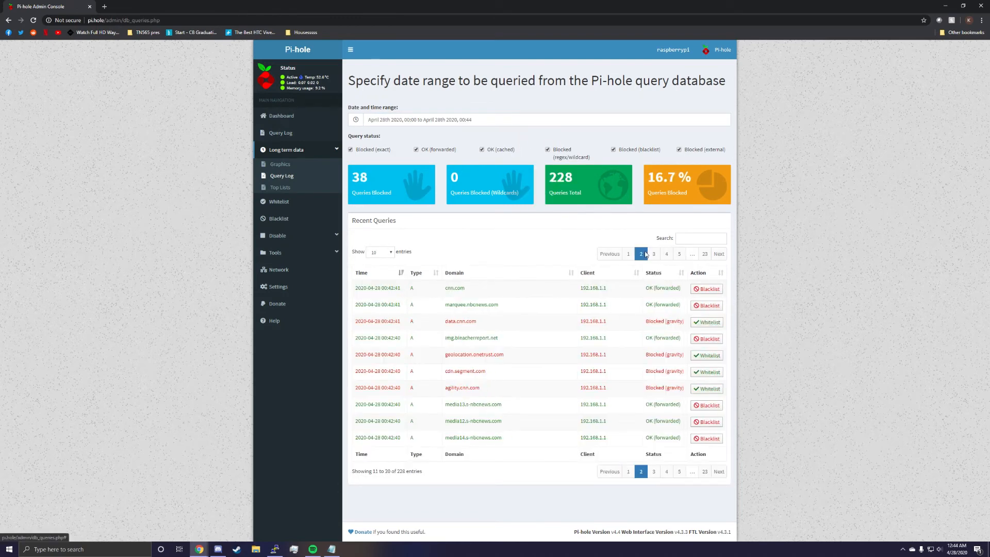
pyautogui.click(653, 254)
pyautogui.click(666, 253)
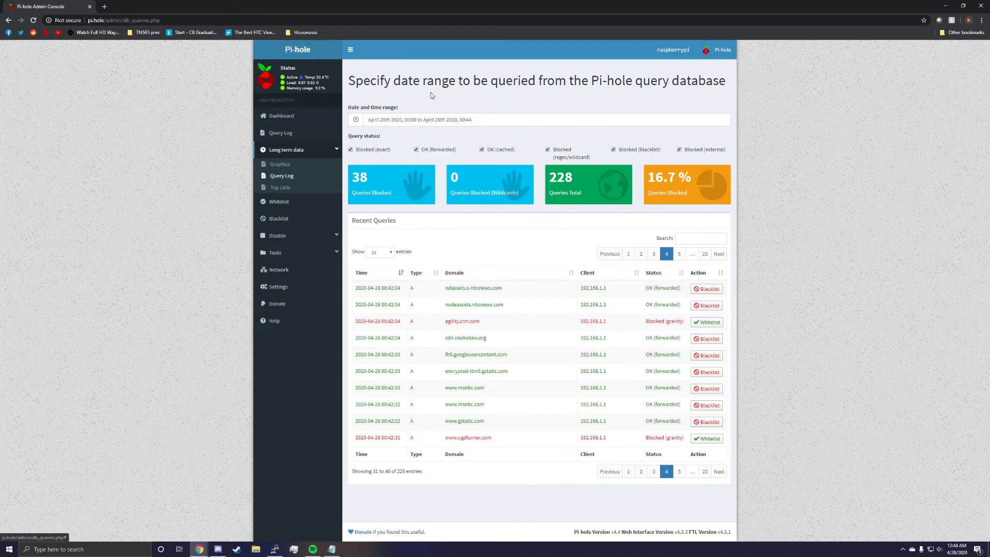
pyautogui.click(436, 119)
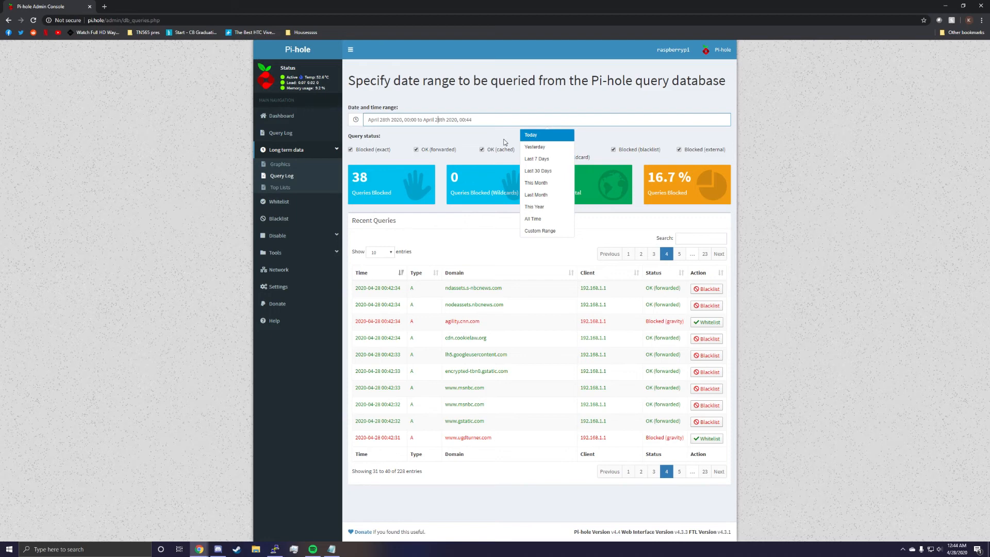
# View the Whitelist and Blacklist pages and the duration options for disabling Pi-hole.
pyautogui.click(281, 202)
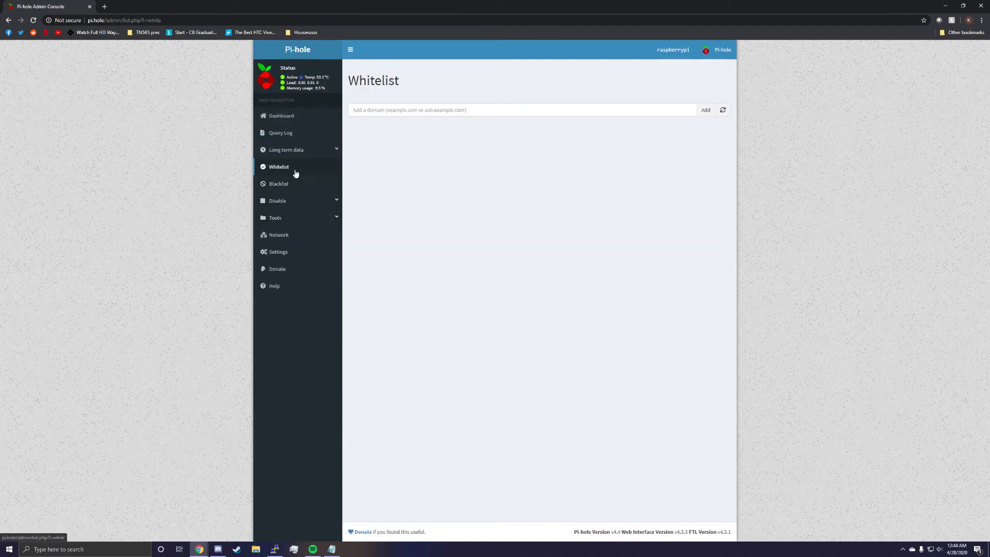
pyautogui.click(294, 168)
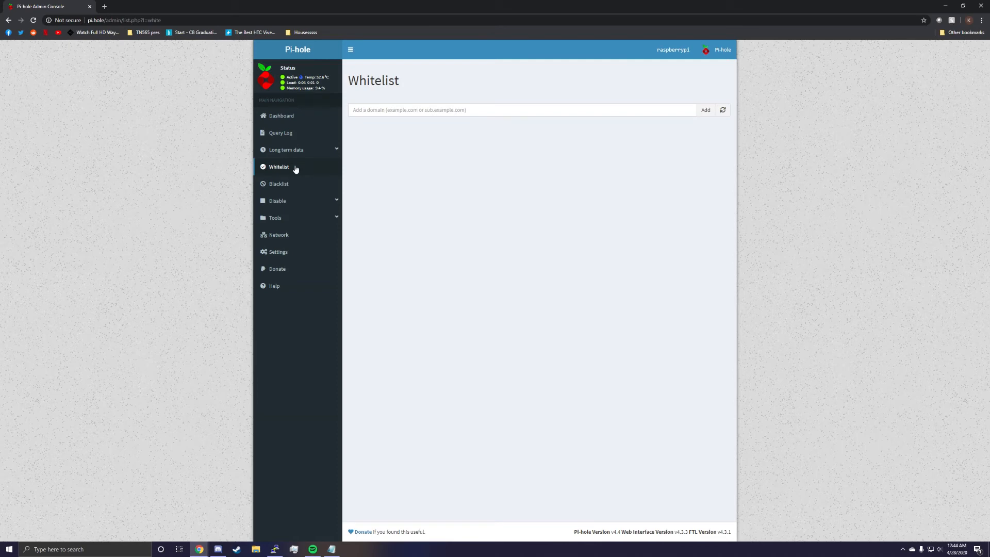
pyautogui.click(298, 183)
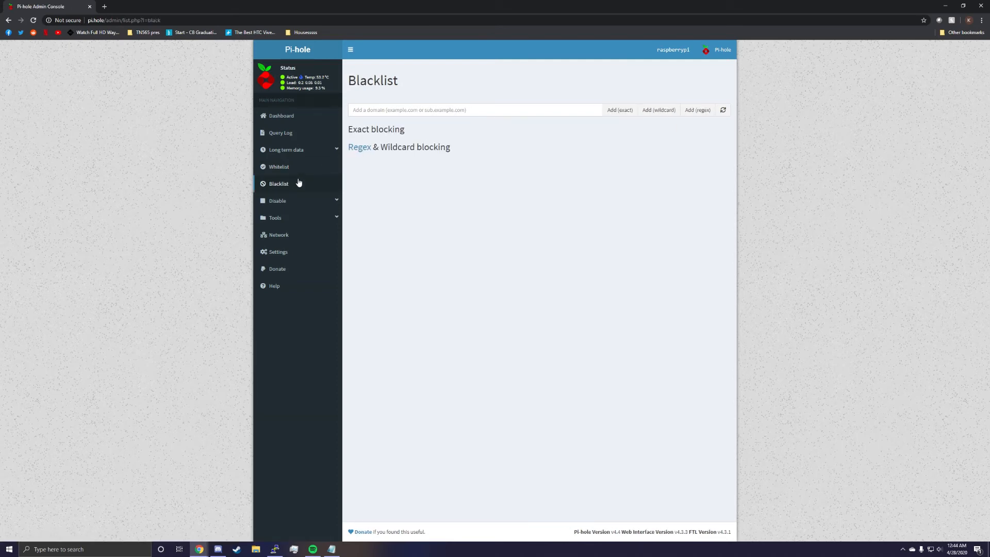
pyautogui.click(338, 206)
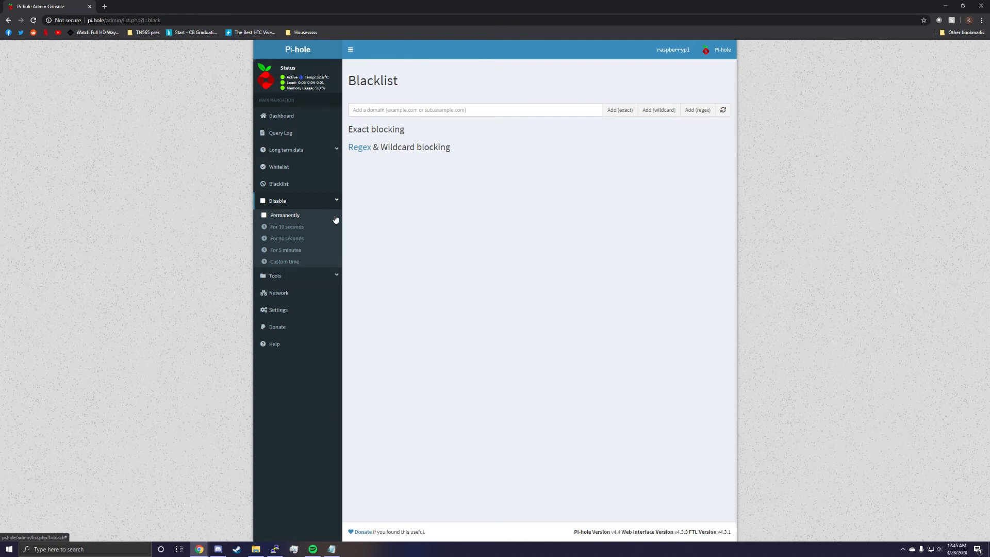
# Look through the tools pages for updating Gravity, querying lists, the audit log, the pihole.log and pihole-FTL.log tails, and the debug log.
pyautogui.click(332, 276)
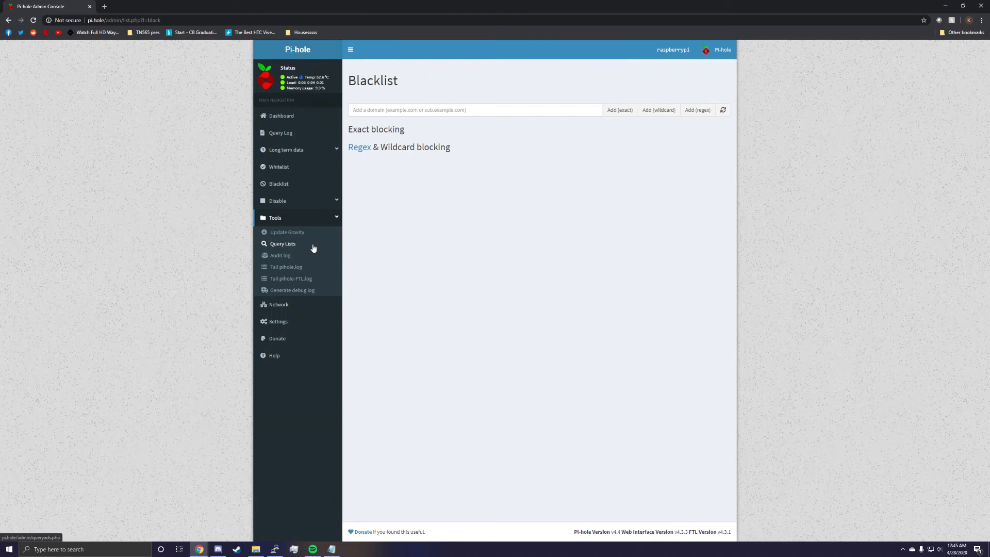
pyautogui.click(306, 234)
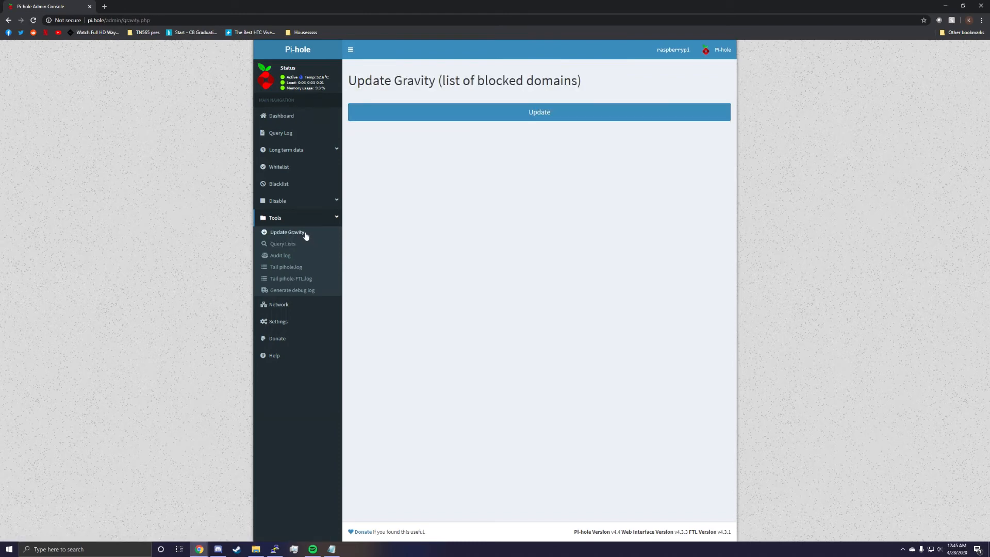
pyautogui.click(300, 245)
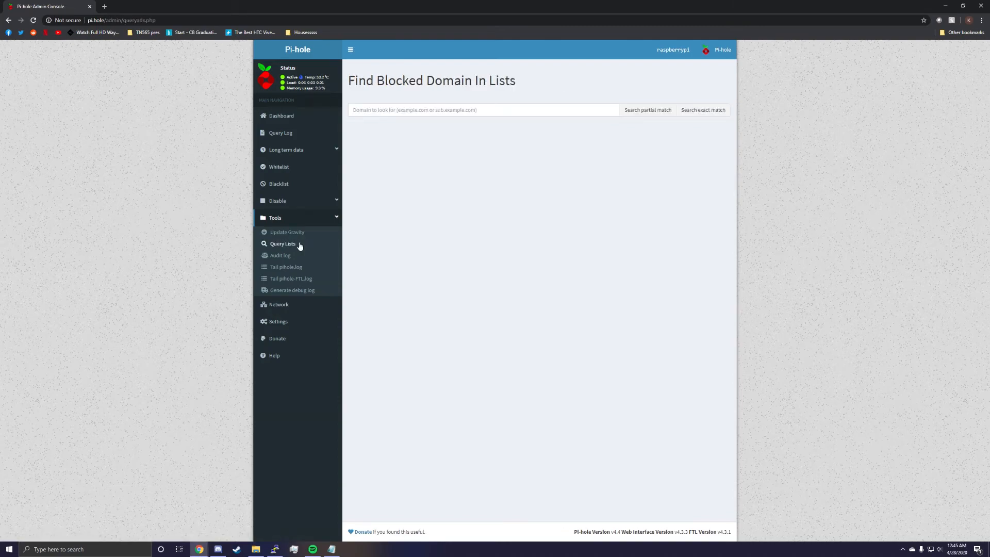
pyautogui.click(291, 254)
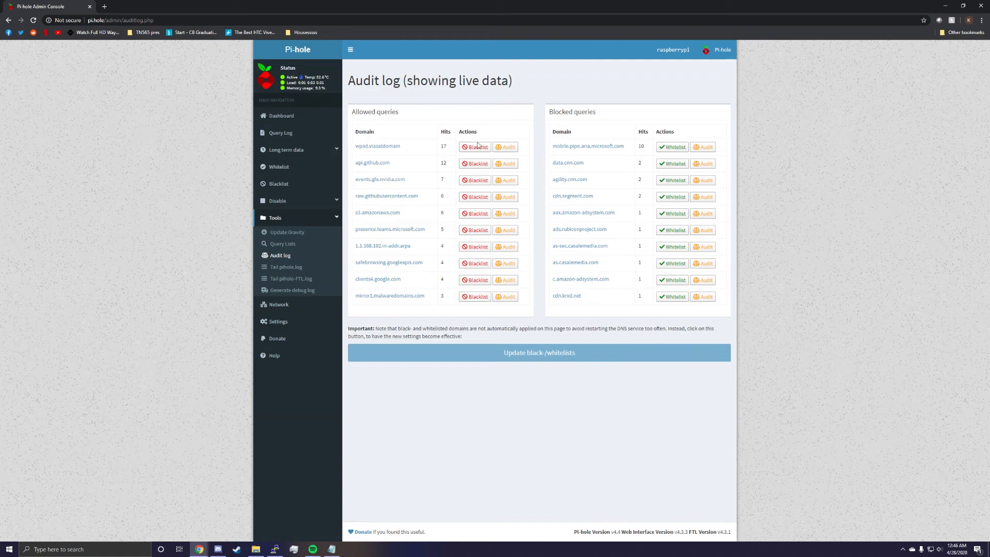
pyautogui.click(292, 269)
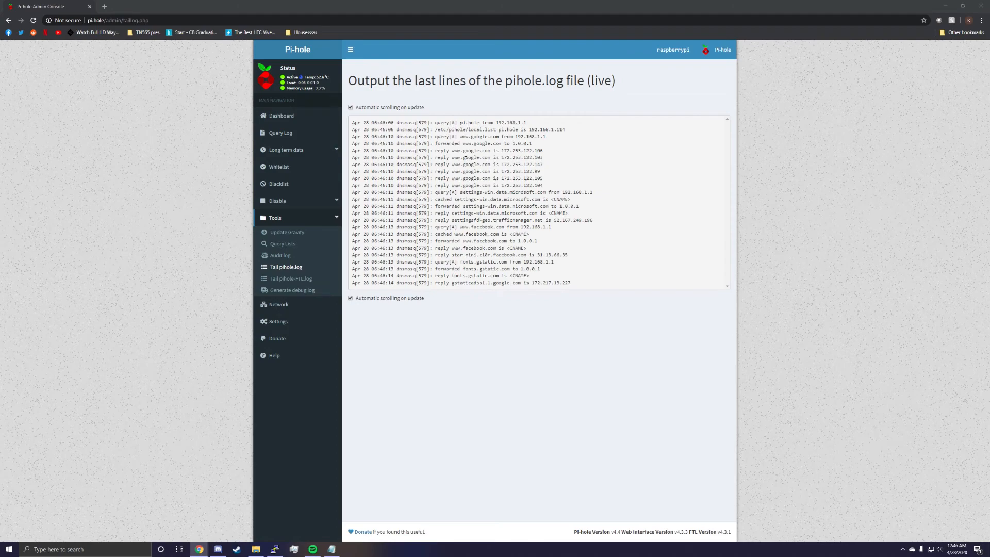
pyautogui.click(290, 279)
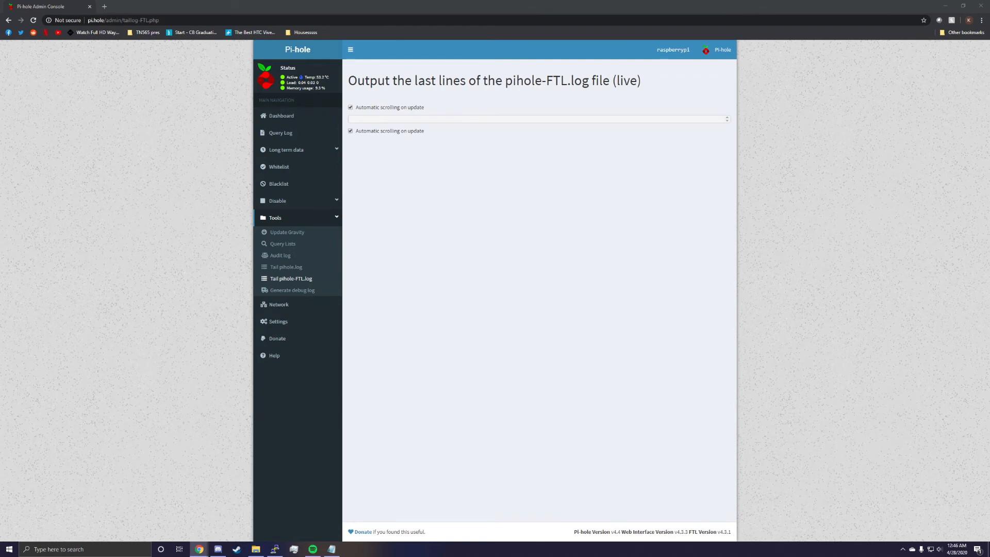
pyautogui.click(292, 290)
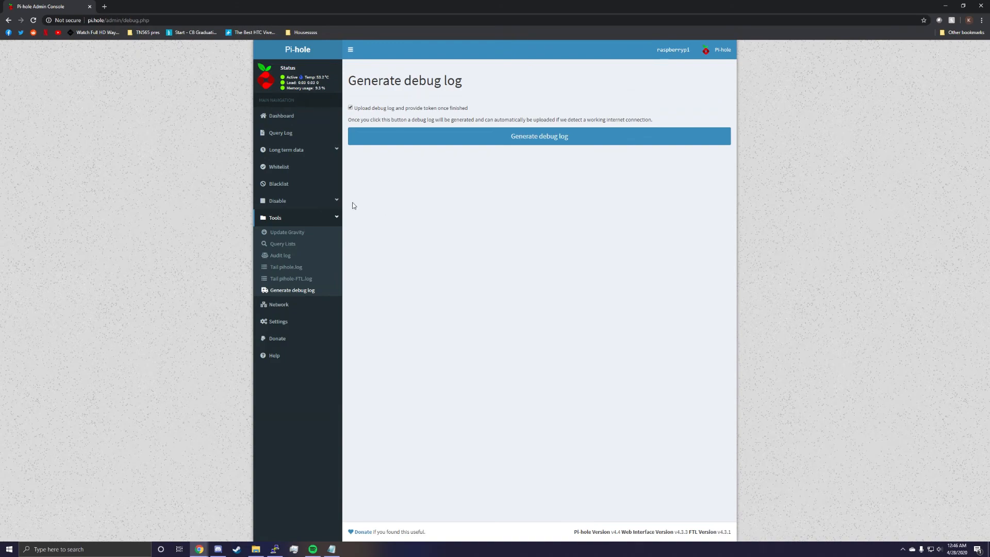
pyautogui.click(338, 218)
# Examine the network overview's device list and query numbers, and open the Pi-hole system settings.
pyautogui.click(307, 239)
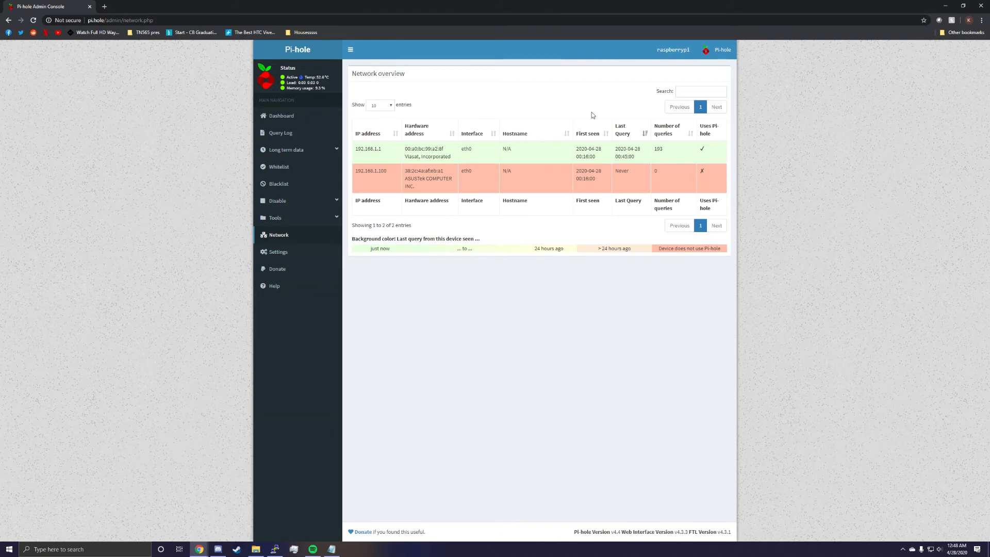
pyautogui.moveTo(664, 150); pyautogui.dragTo(658, 150)
pyautogui.click(280, 256)
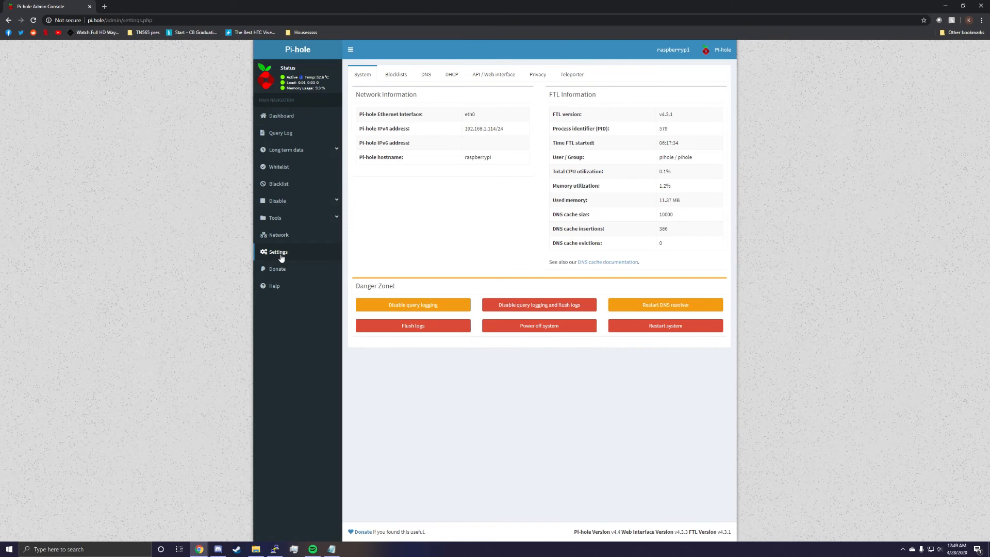
# Examine the network information and the FTL information in the Pi-hole system settings.
pyautogui.moveTo(610, 122); pyautogui.dragTo(679, 208)
pyautogui.click(666, 176)
pyautogui.click(678, 205)
pyautogui.moveTo(507, 143); pyautogui.dragTo(464, 115)
pyautogui.click(481, 144)
# Switch to the raspberrypi terminal session, look at it, and return to the Pi-hole system settings.
pyautogui.click(255, 550)
pyautogui.click(275, 549)
pyautogui.click(692, 162)
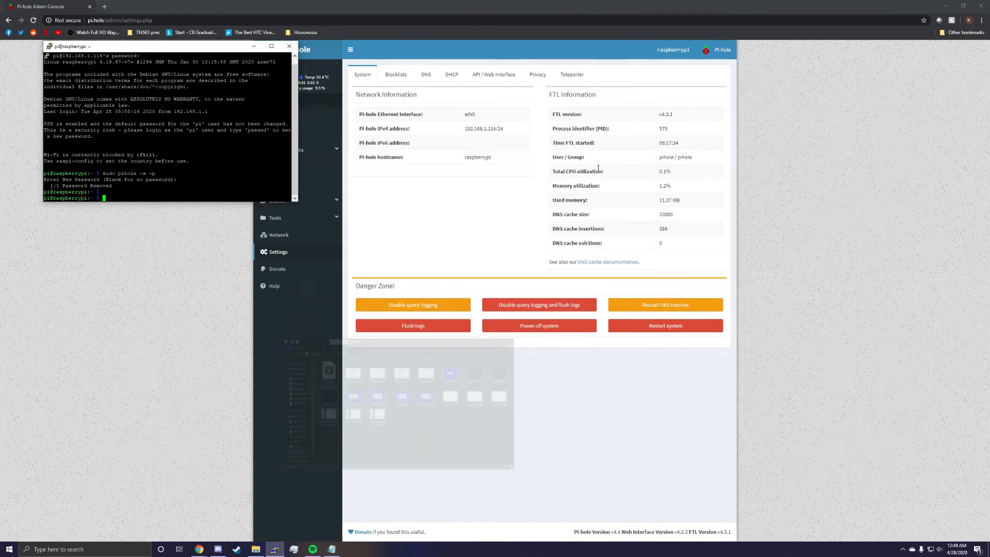
pyautogui.moveTo(156, 45); pyautogui.dragTo(208, 90)
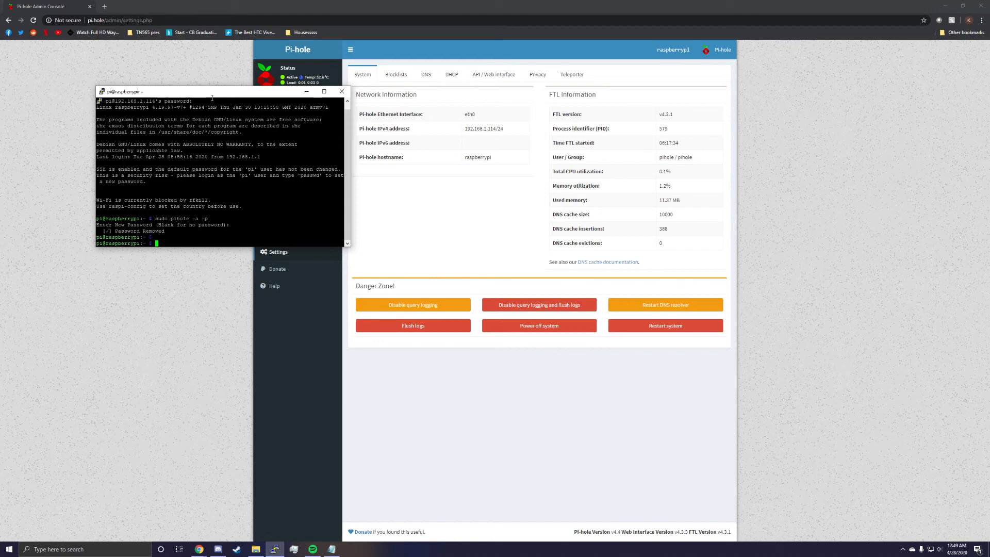
pyautogui.click(407, 195)
# Open Pi-hole's blocklist settings and look through the blocklist collection on firebog.net.
pyautogui.click(404, 83)
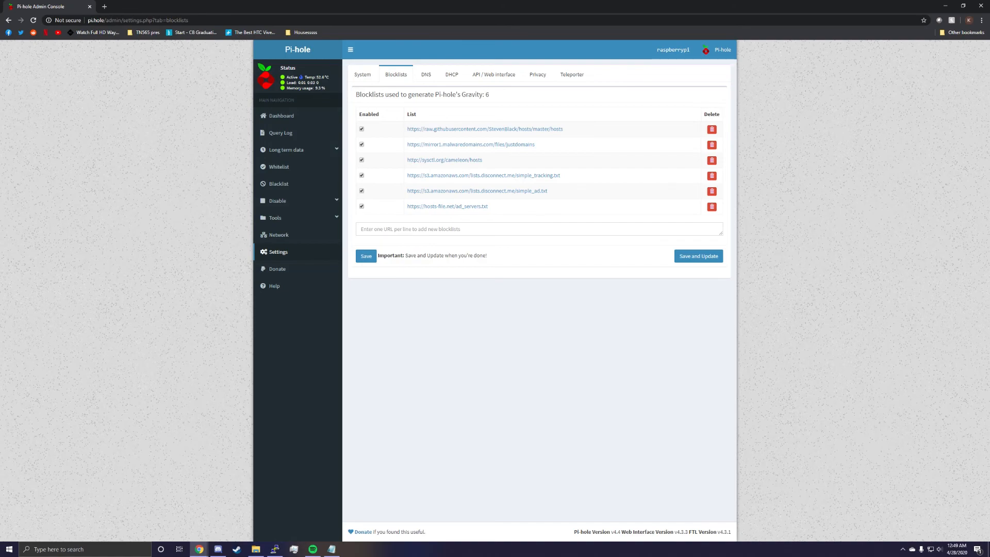
pyautogui.moveTo(989, 413); pyautogui.dragTo(595, 10)
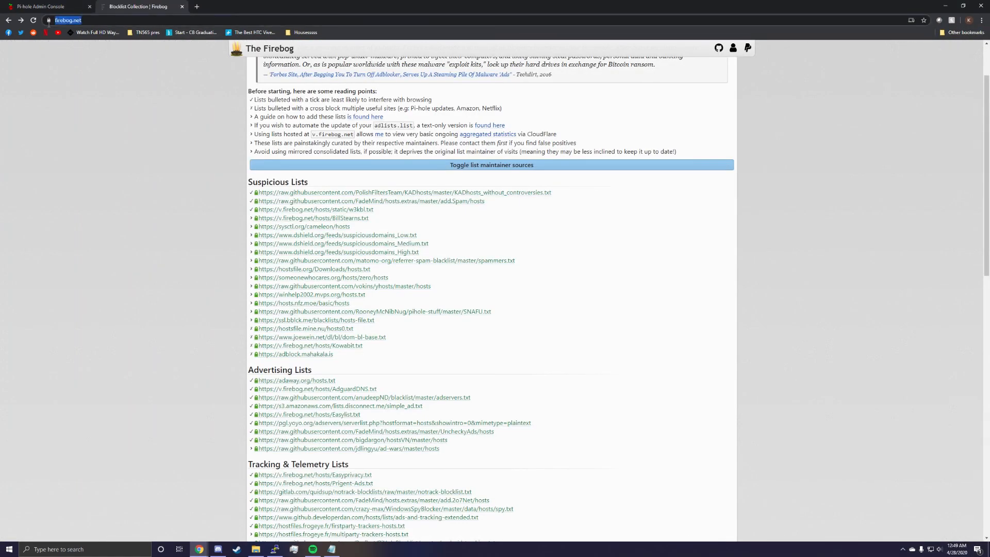
pyautogui.scroll(-6, 338, 197)
pyautogui.scroll(-7, 339, 197)
pyautogui.scroll(13, 345, 191)
pyautogui.scroll(-3, 340, 181)
pyautogui.scroll(1, 333, 175)
pyautogui.scroll(2, 465, 281)
pyautogui.scroll(-2, 376, 287)
# Copy all URLs under Firebog's Advertising Lists into Pi-hole's new blocklists field and save them.
pyautogui.moveTo(336, 235); pyautogui.dragTo(259, 235)
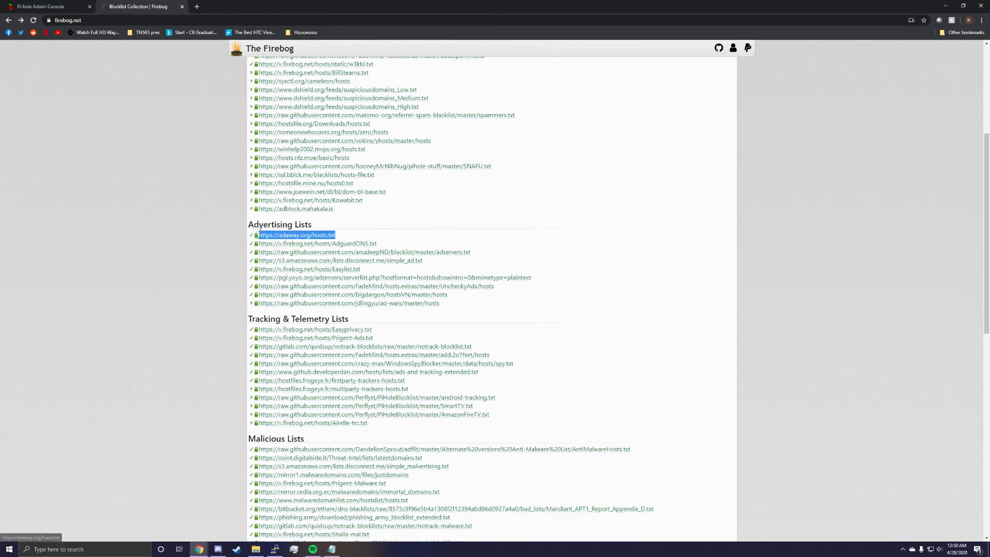
pyautogui.moveTo(440, 304); pyautogui.dragTo(259, 235)
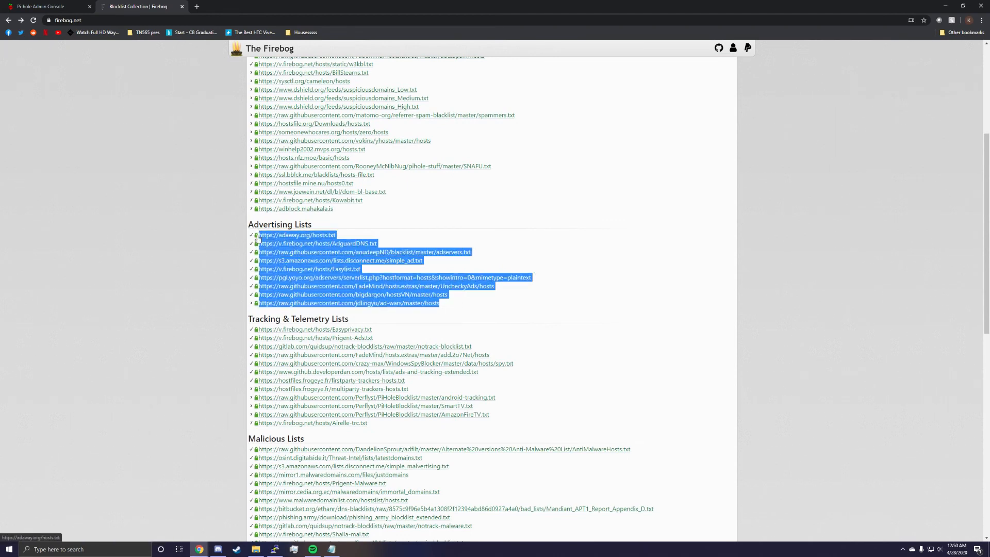
pyautogui.click(62, 7)
pyautogui.click(417, 233)
pyautogui.hotkey('ctrl', 'v')
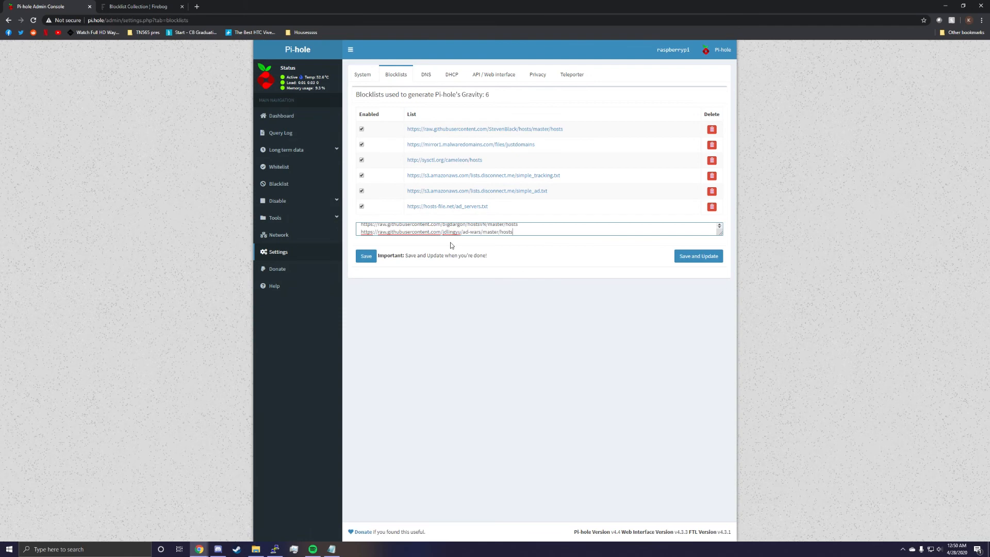
pyautogui.click(364, 259)
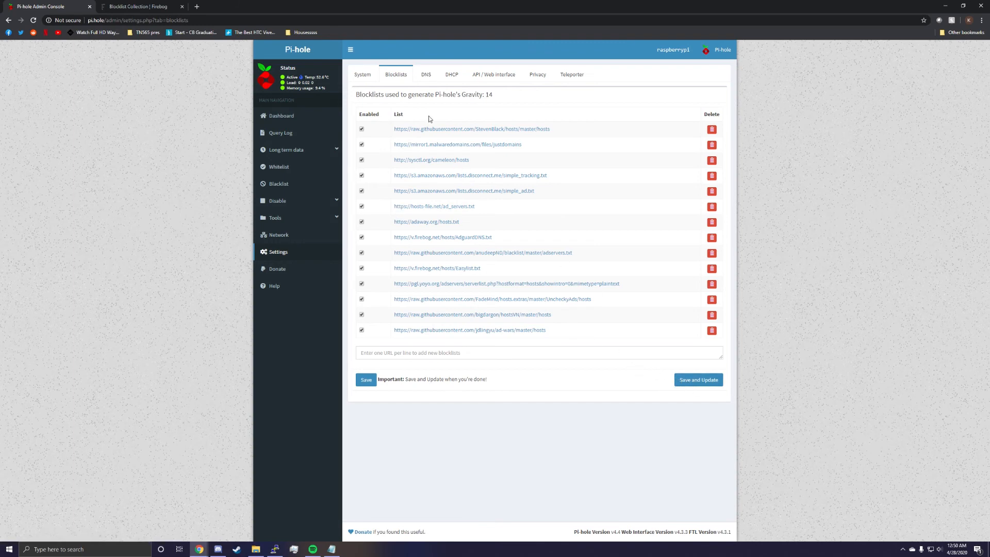
# Look through Pi-hole's DNS, DHCP, API / Web Interface, Privacy and Teleporter settings.
pyautogui.click(425, 79)
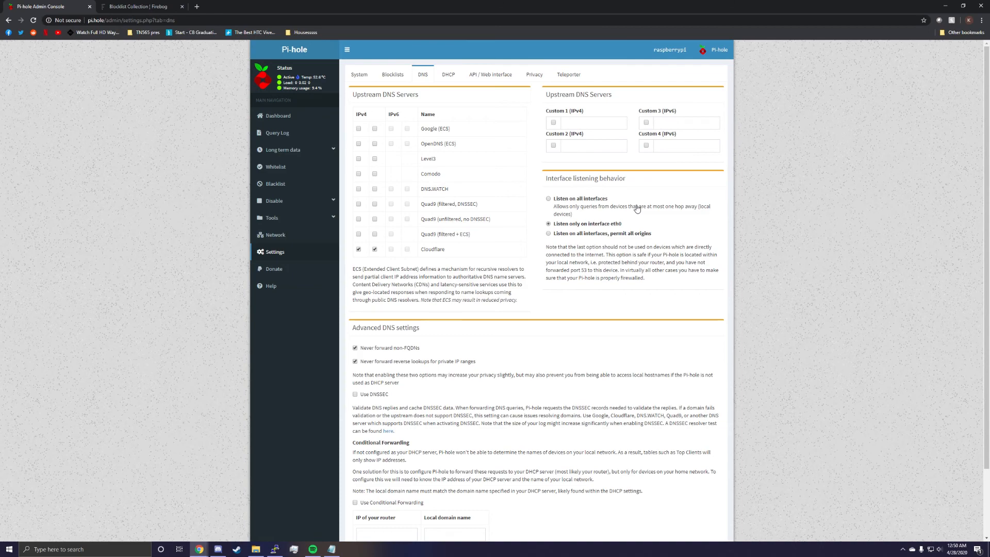
pyautogui.scroll(-2, 536, 353)
pyautogui.scroll(2, 504, 316)
pyautogui.click(448, 74)
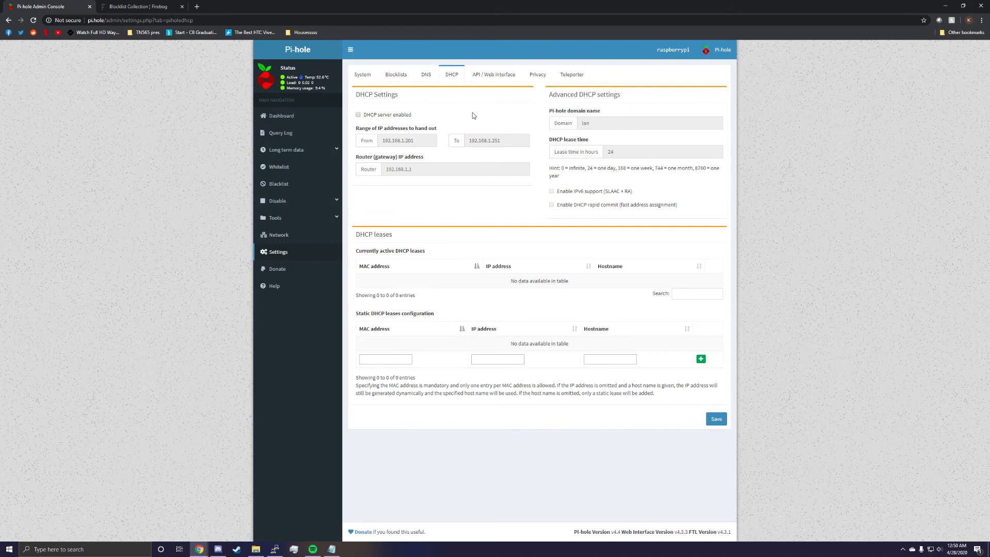
pyautogui.click(484, 75)
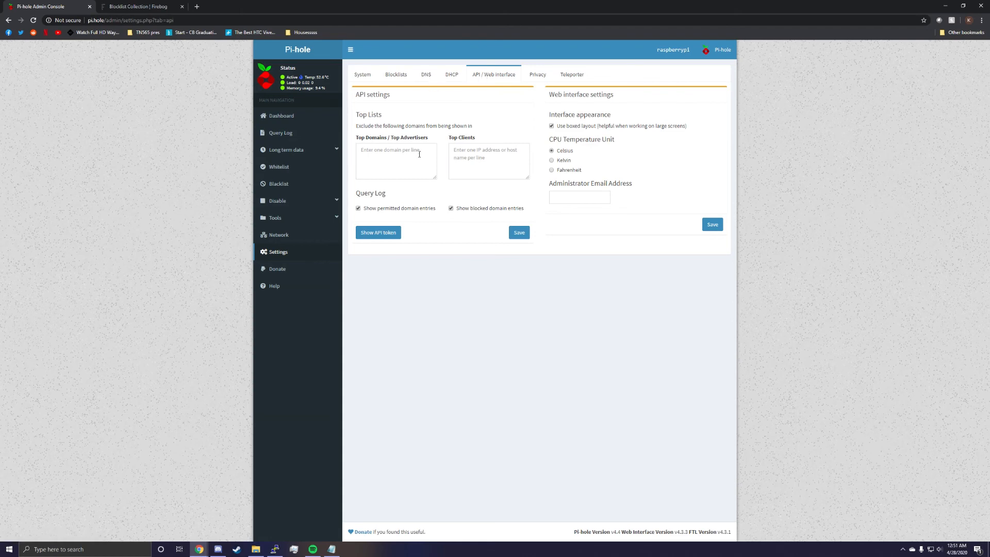
pyautogui.click(469, 155)
pyautogui.click(533, 78)
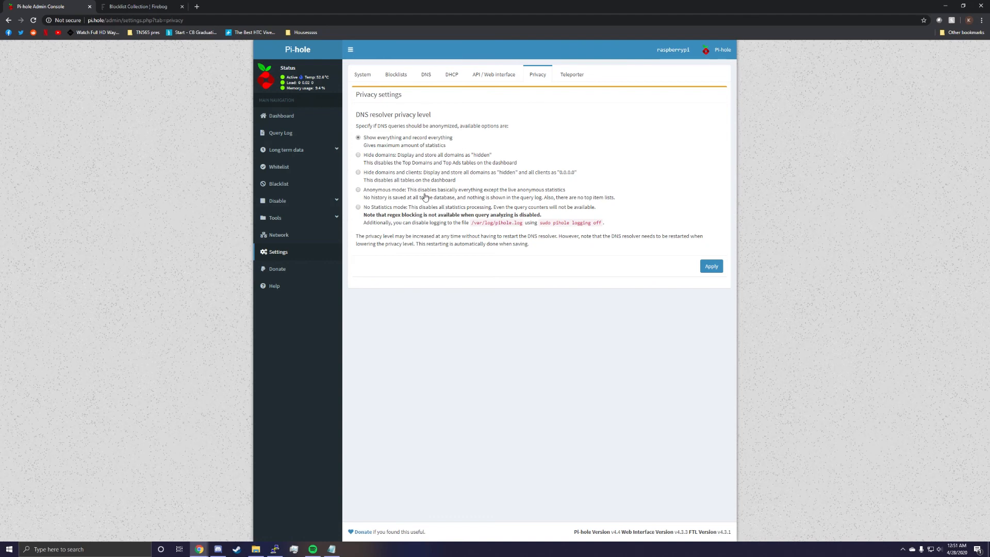
pyautogui.click(566, 82)
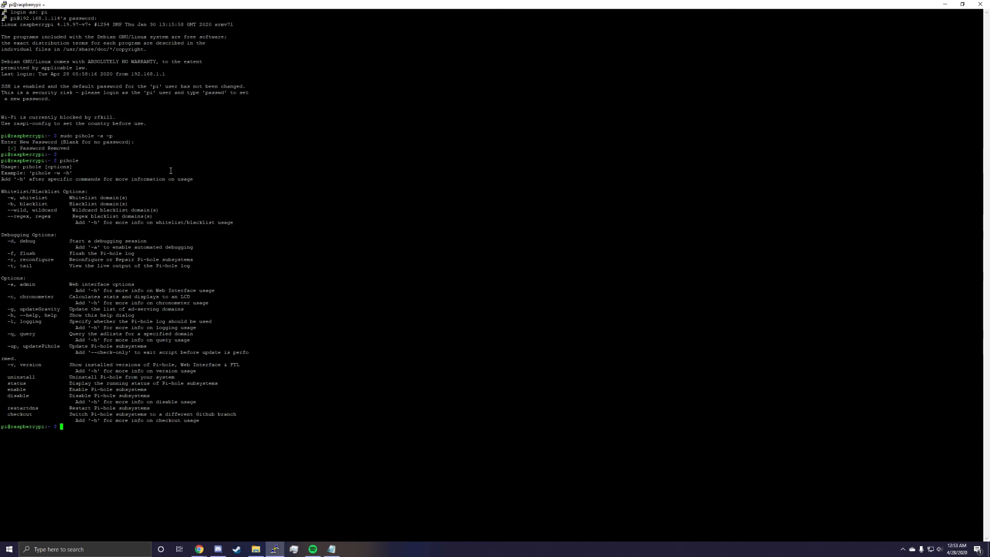
# Examine the whitelist, blacklist, debugging and chronometer options in the terminal's pihole command help.
pyautogui.moveTo(41, 198); pyautogui.dragTo(113, 190)
pyautogui.click(14, 220)
pyautogui.moveTo(76, 221)
pyautogui.mouseDown()
pyautogui.moveTo(51, 218)
pyautogui.moveTo(92, 218)
pyautogui.mouseUp()
pyautogui.click(272, 221)
pyautogui.moveTo(205, 303); pyautogui.dragTo(209, 303)
# Run pihole -t to follow the live Pi-hole log, look at the DNS queries, and switch to the browser.
pyautogui.write('piho')
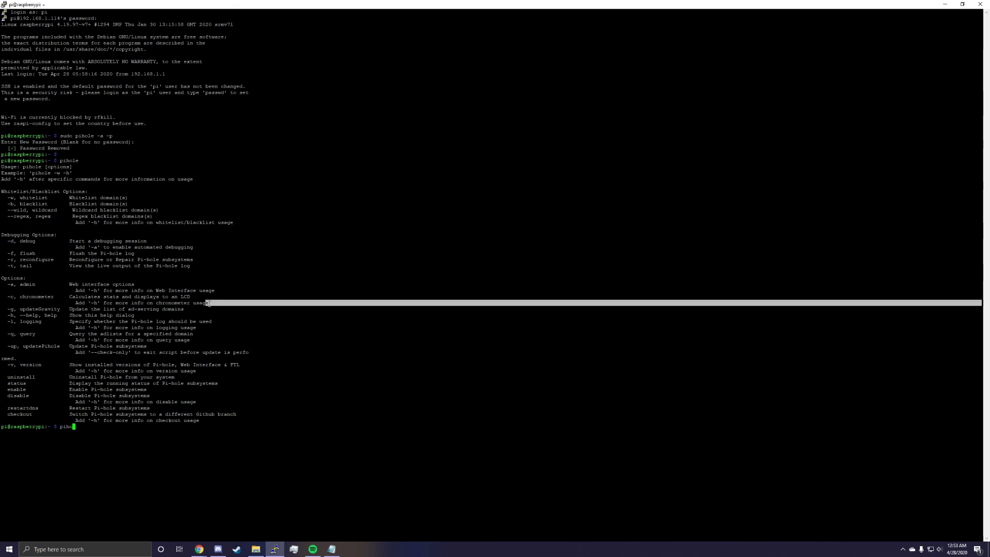
pyautogui.write('le -t')
pyautogui.press('Return')
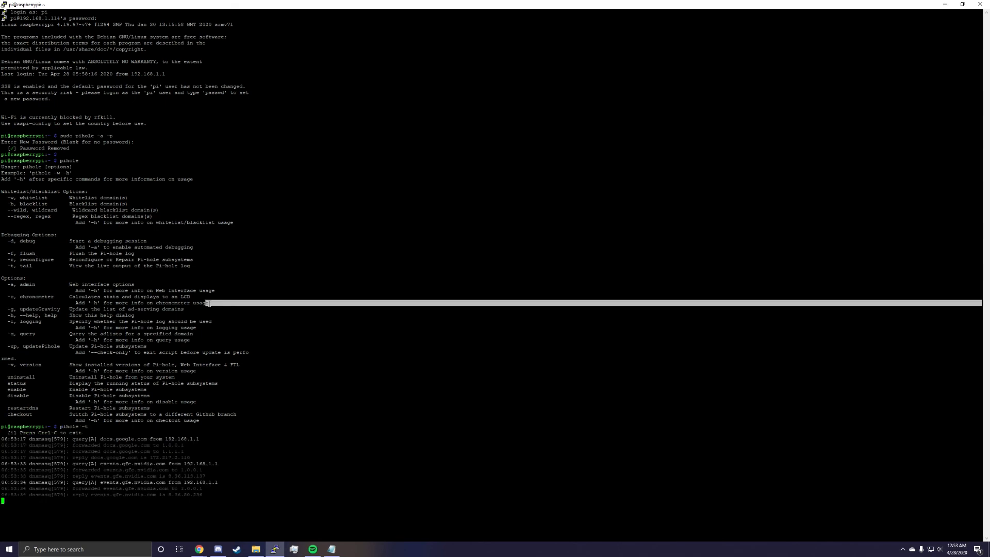
pyautogui.click(209, 464)
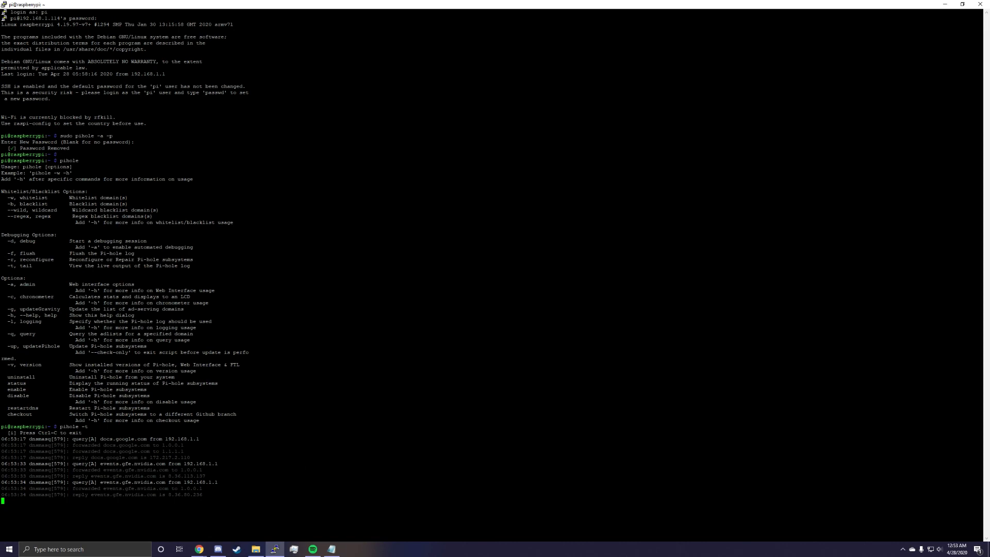
pyautogui.hotkey('alt', 'Tab')
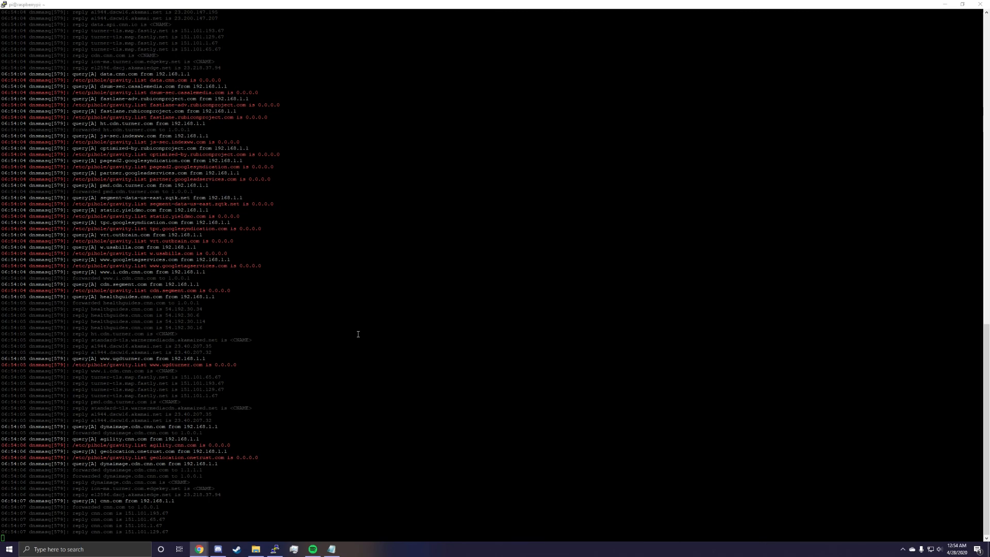
# Stop the live log output and run pihole to list the command's options.
pyautogui.hotkey('ctrl', 'c')
pyautogui.write('pihole')
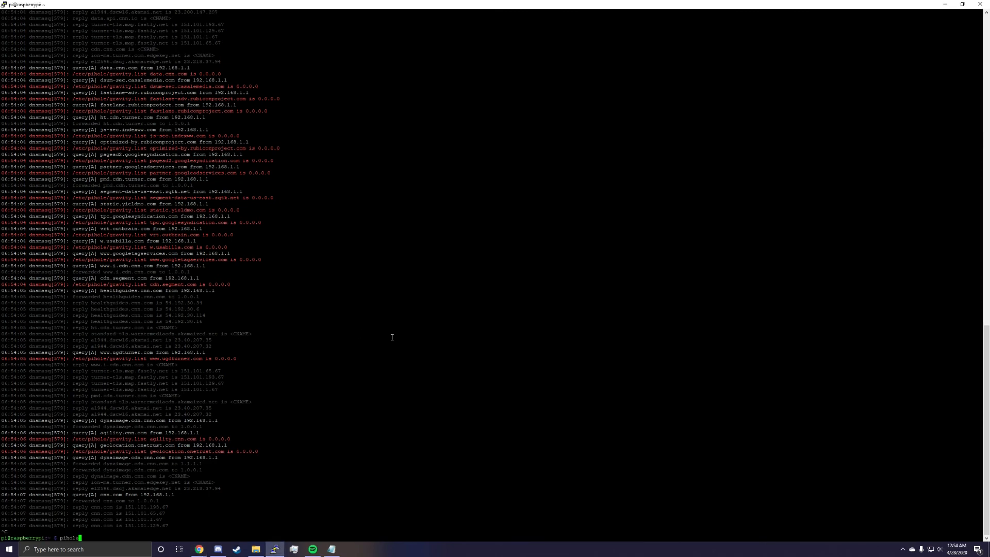
pyautogui.press('Return')
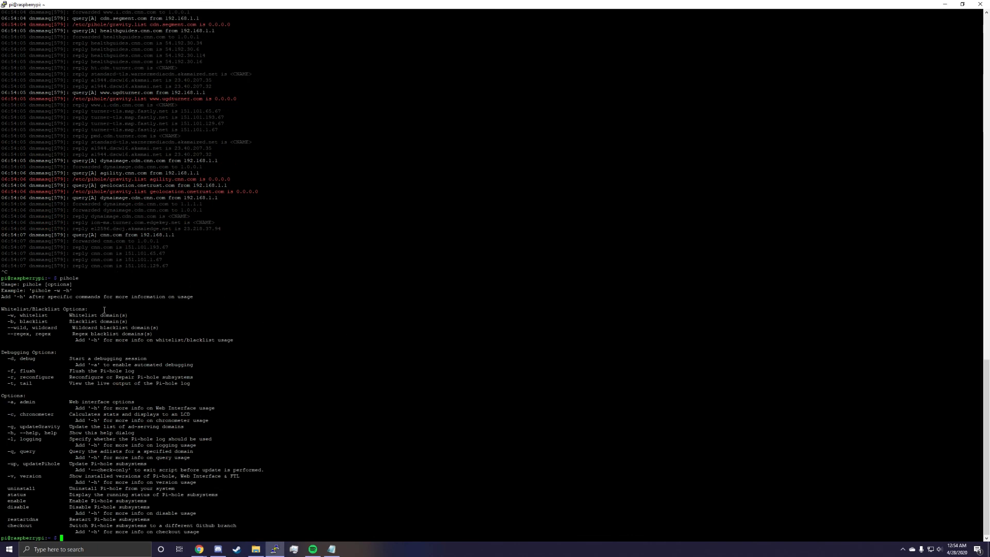
# Run pihole -c and examine the chronometer statistics, including the top domain and top client.
pyautogui.write('pihole -c')
pyautogui.press('Return')
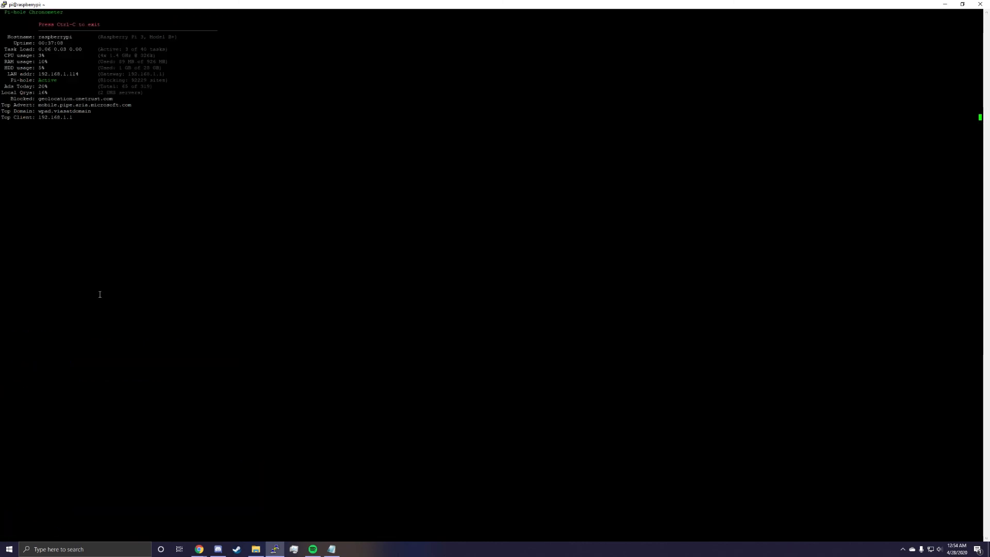
pyautogui.moveTo(110, 130); pyautogui.dragTo(87, 117)
pyautogui.click(95, 119)
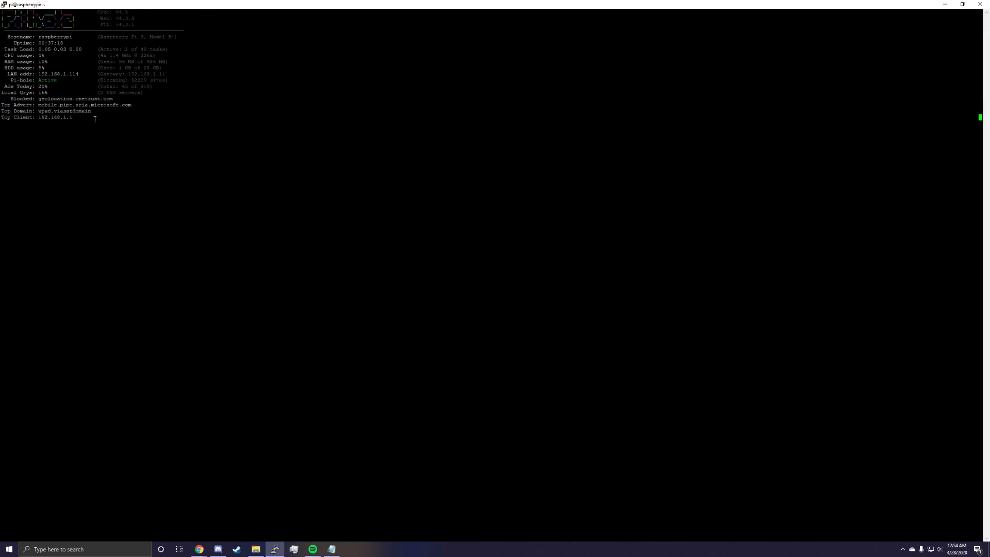
pyautogui.moveTo(86, 116); pyautogui.dragTo(74, 105)
pyautogui.click(85, 114)
# Exit the chronometer, run pihole again, and examine the uninstall and status options.
pyautogui.hotkey('ctrl', 'c')
pyautogui.write('pihole')
pyautogui.press('Return')
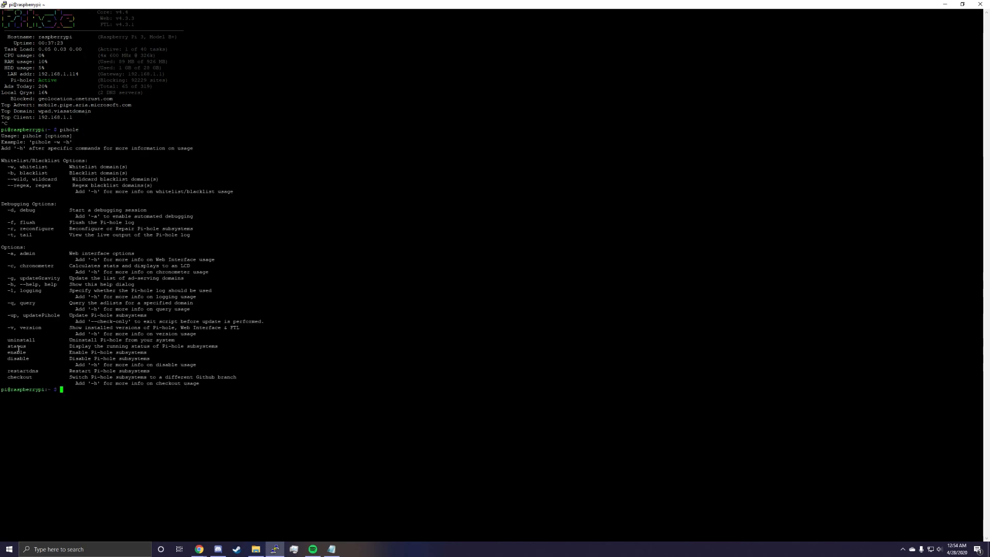
pyautogui.moveTo(48, 346); pyautogui.dragTo(98, 342)
pyautogui.click(98, 342)
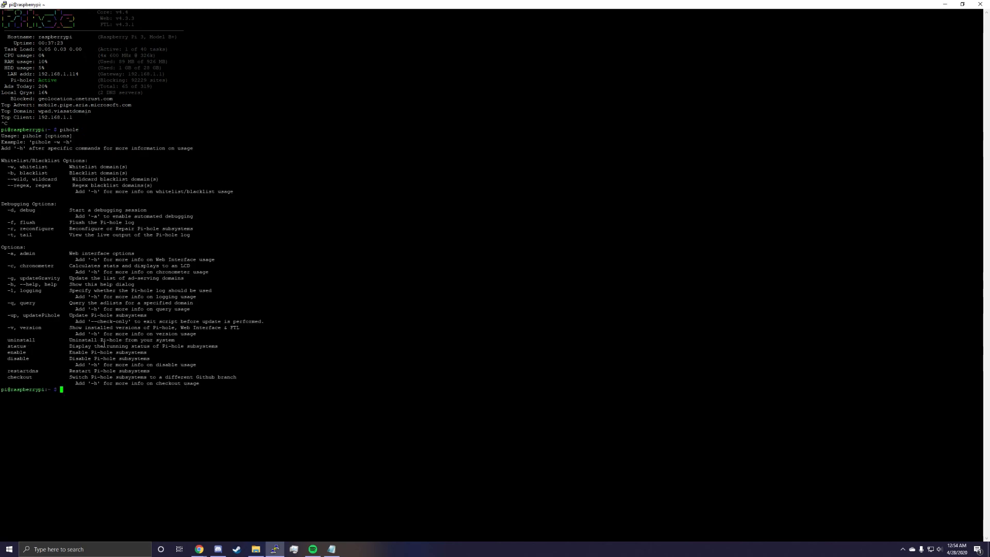